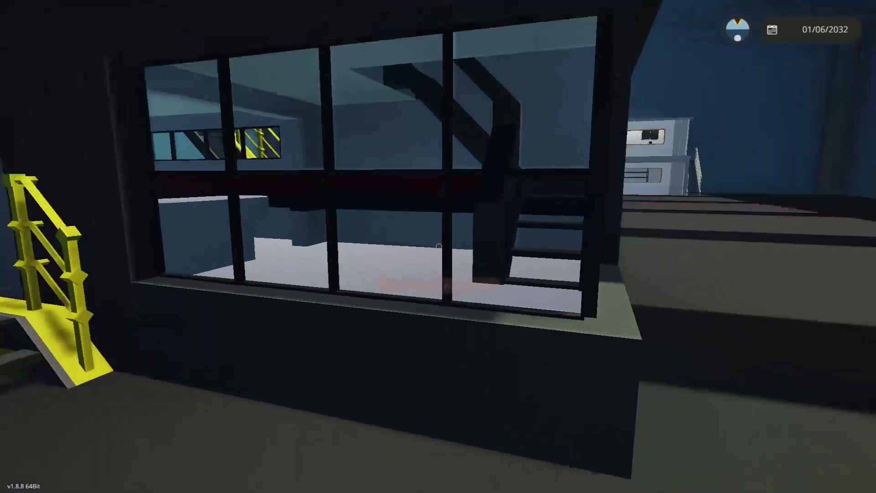
Walk around the spawned two-storey building in the hangar and return it to the workbench.
key(s)
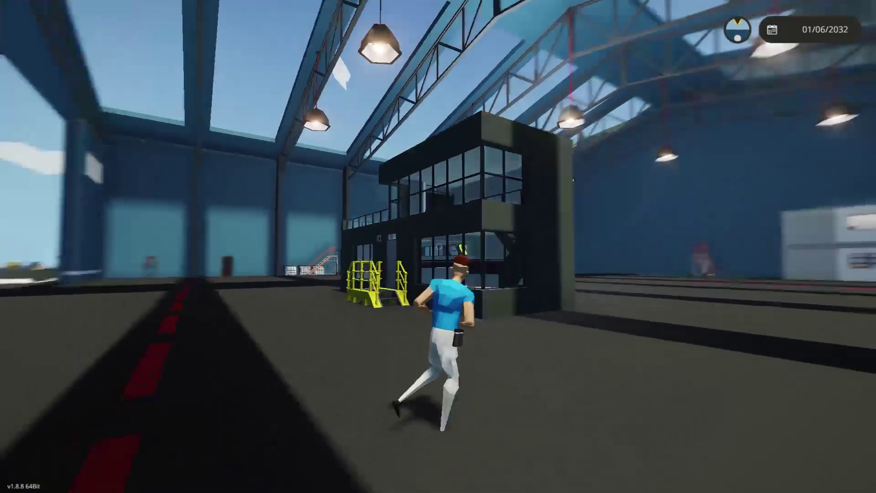
key(w)
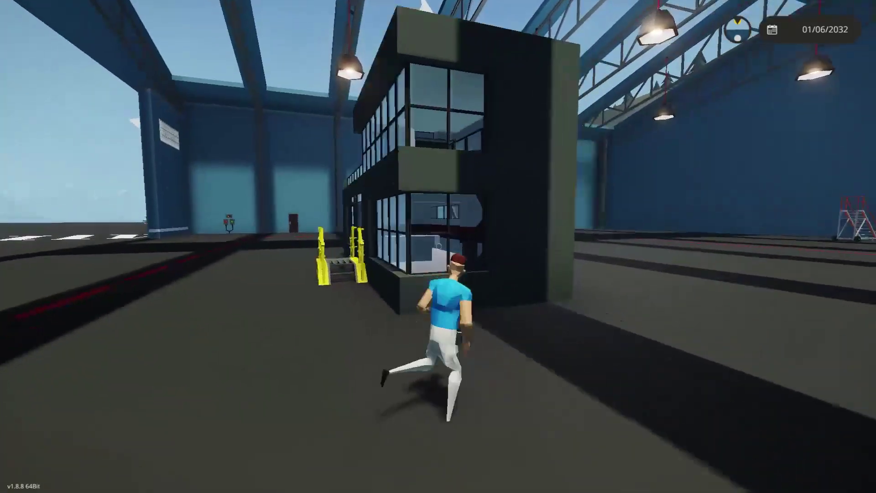
key(w)
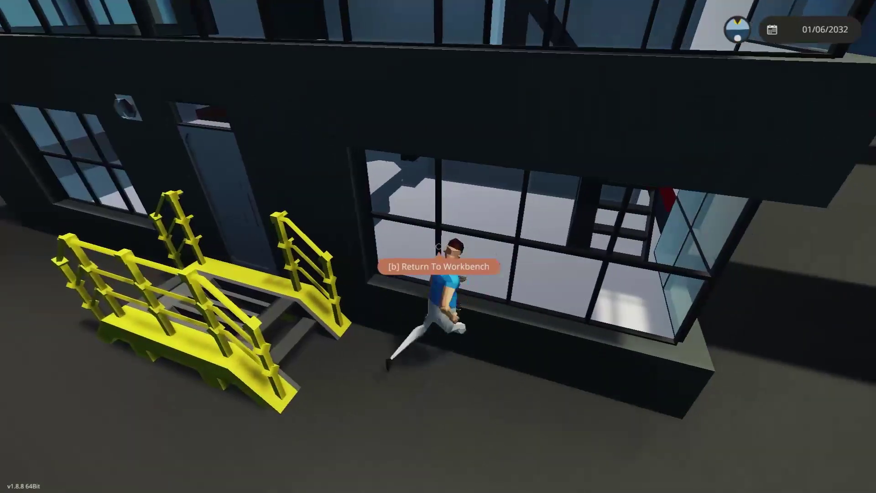
key(d)
key(b)
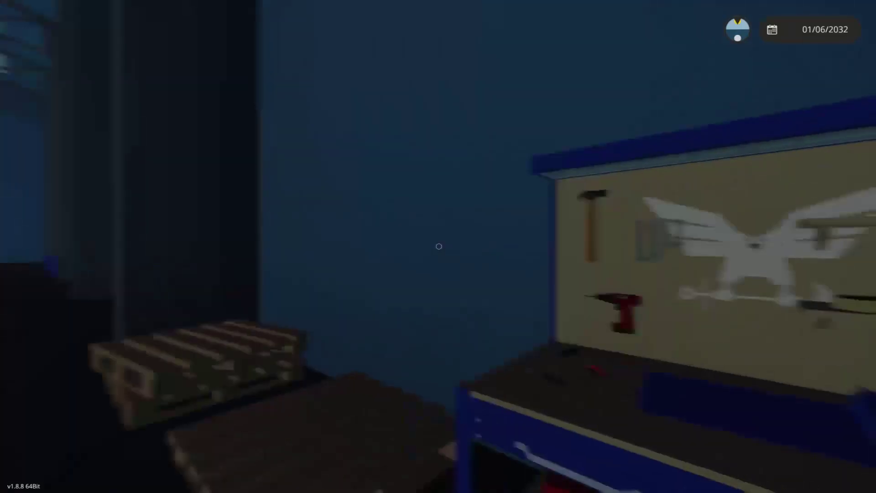
Walk across the hangar to the workbench and open the vehicle in the zone for editing.
key(a)
key(w)
key(a)
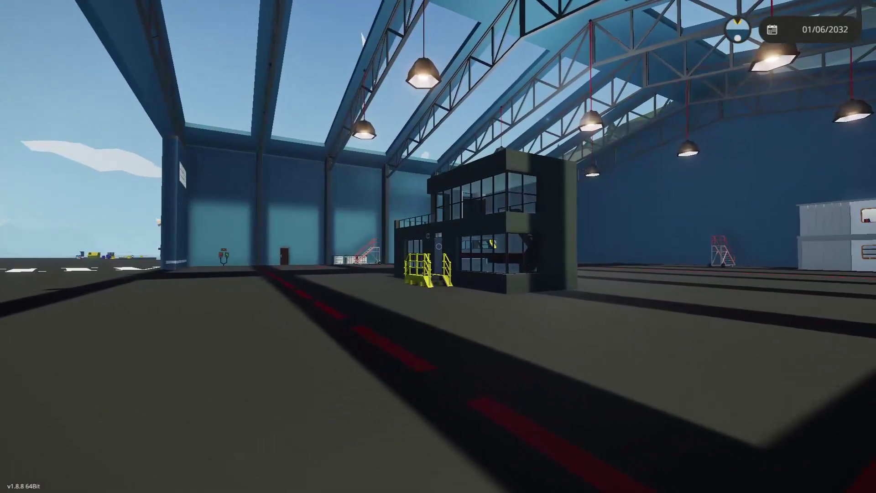
key(w)
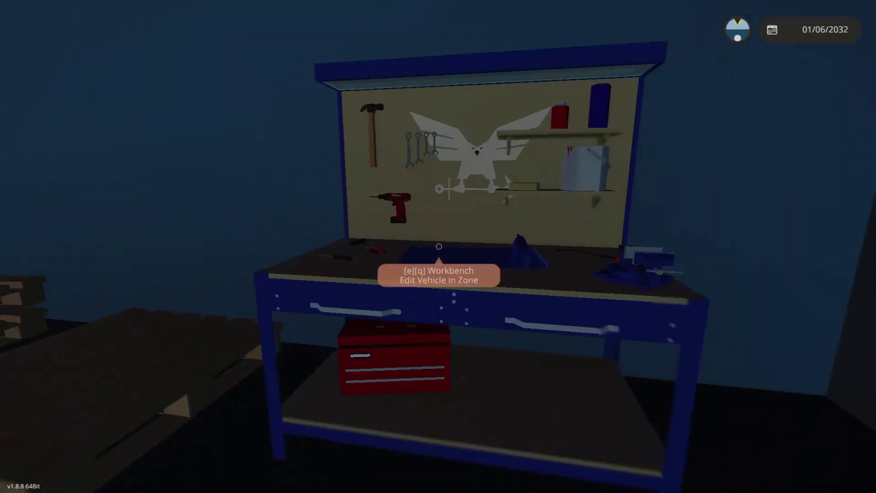
key(q)
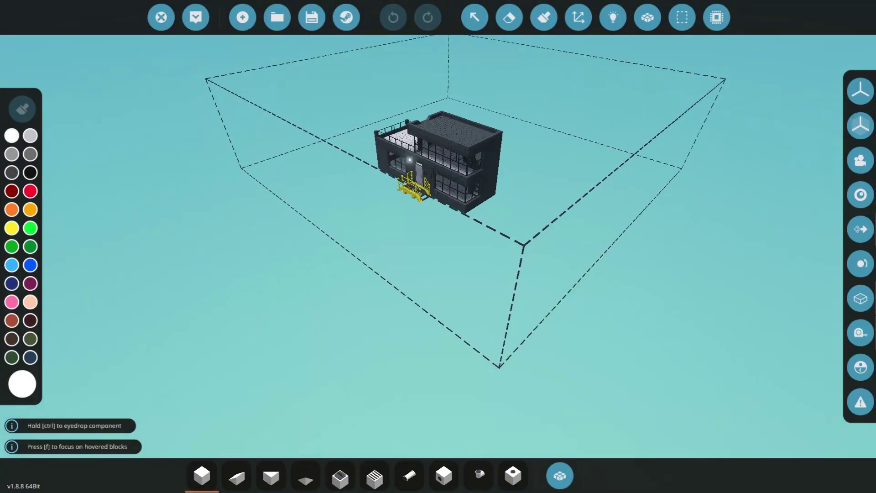
Move the two-storey building vertically within the edit grid using the Move tool.
right_drag(509, 190, 509, 186)
scroll(509, 185, up, 5)
scroll(480, 173, down, 4)
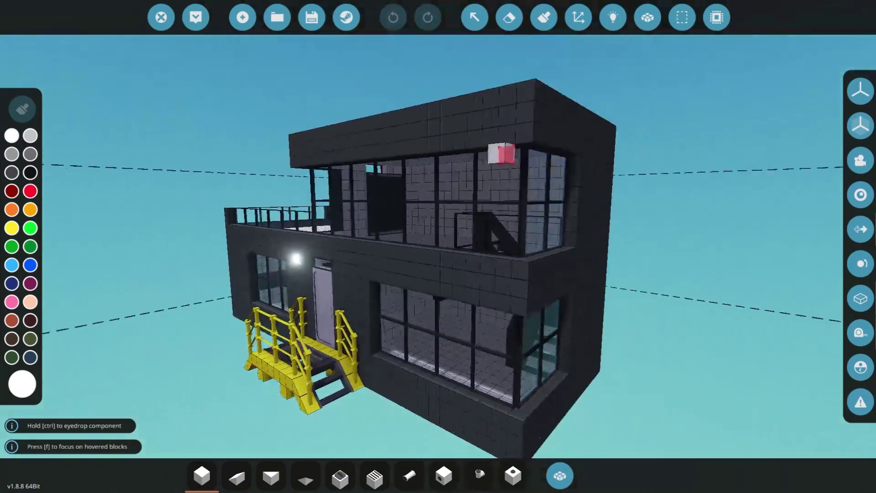
right_drag(501, 153, 512, 147)
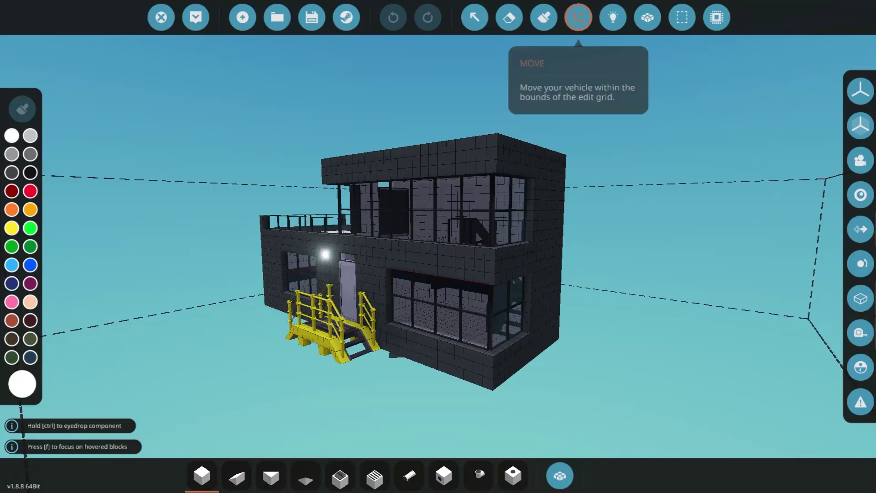
click(578, 17)
drag(386, 244, 386, 192)
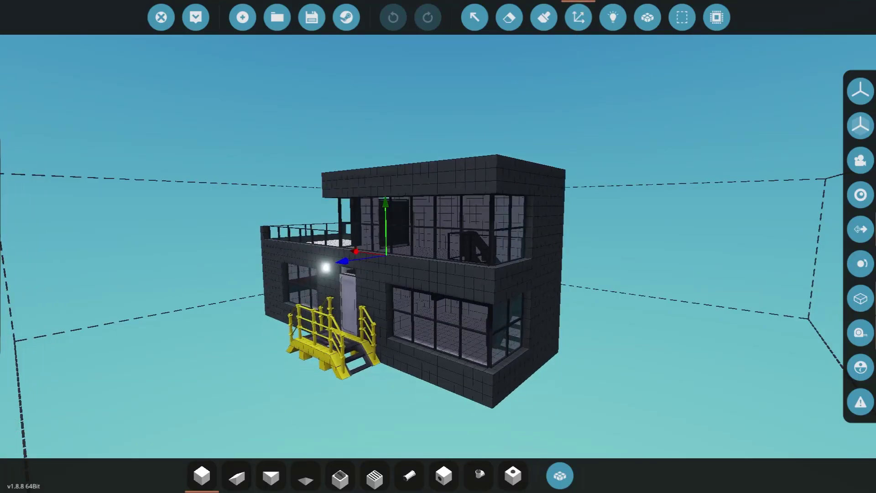
right_drag(516, 137, 415, 165)
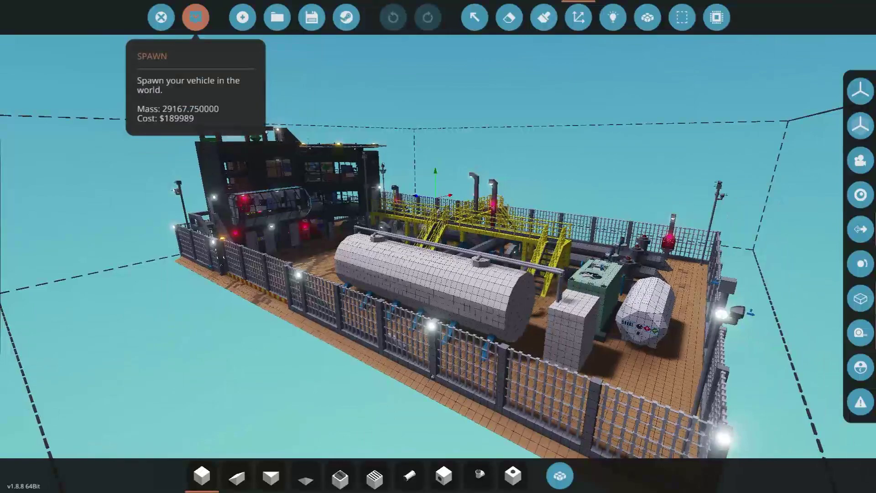
Spawn the fenced compound in the hangar, walk along its fence, and return it to the workbench.
click(196, 17)
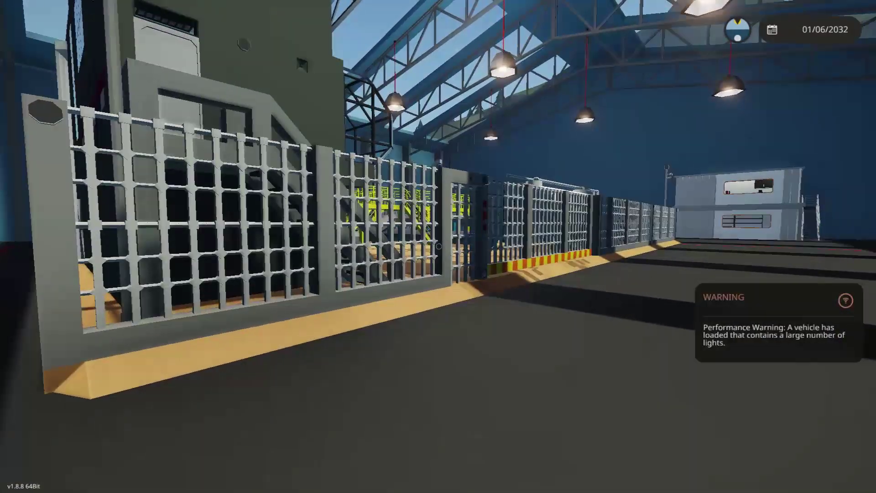
key(w)
scroll(439, 247, up, 3)
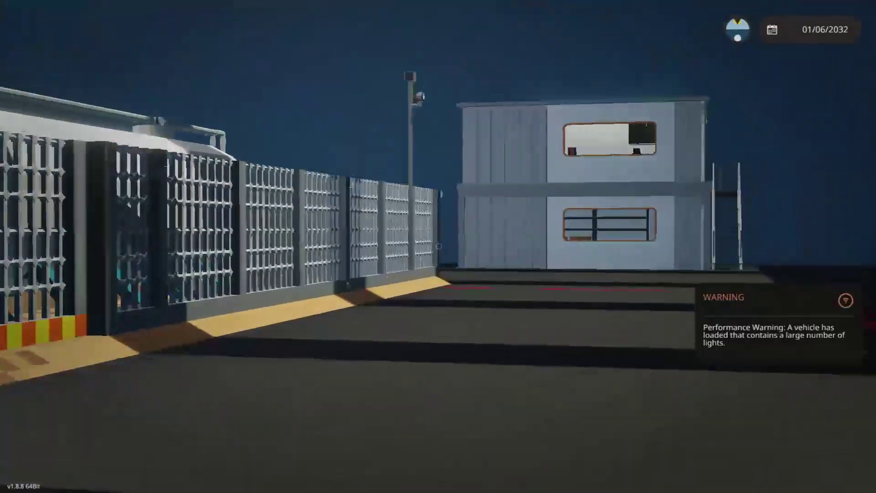
scroll(439, 246, down, 3)
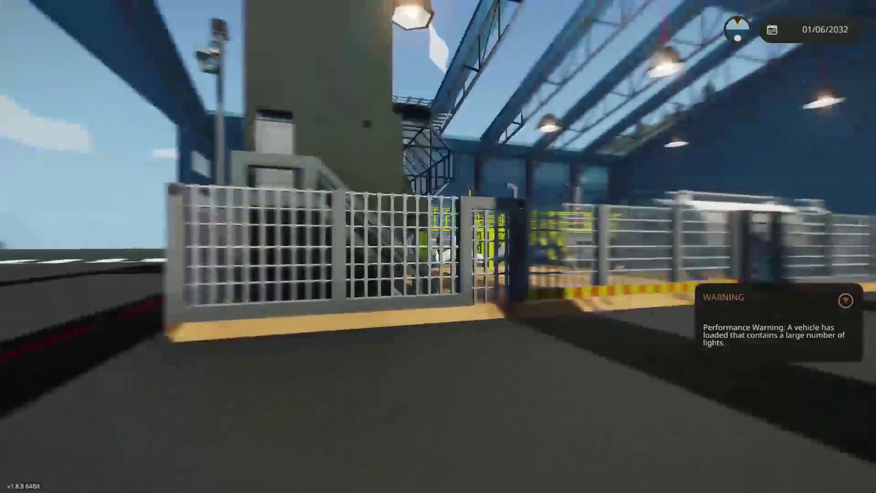
key(w)
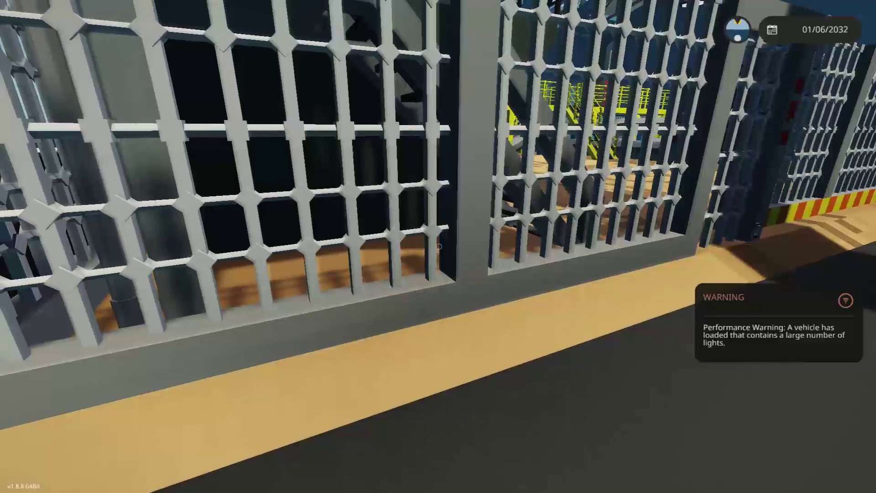
key(w)
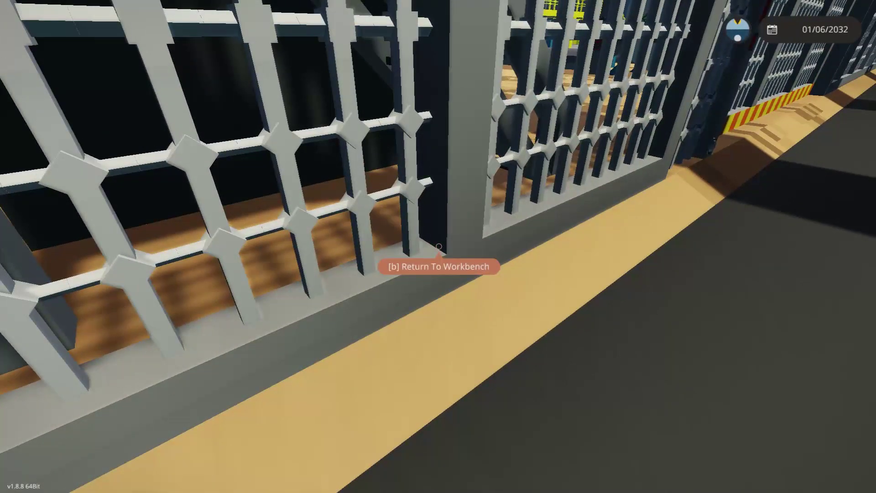
key(b)
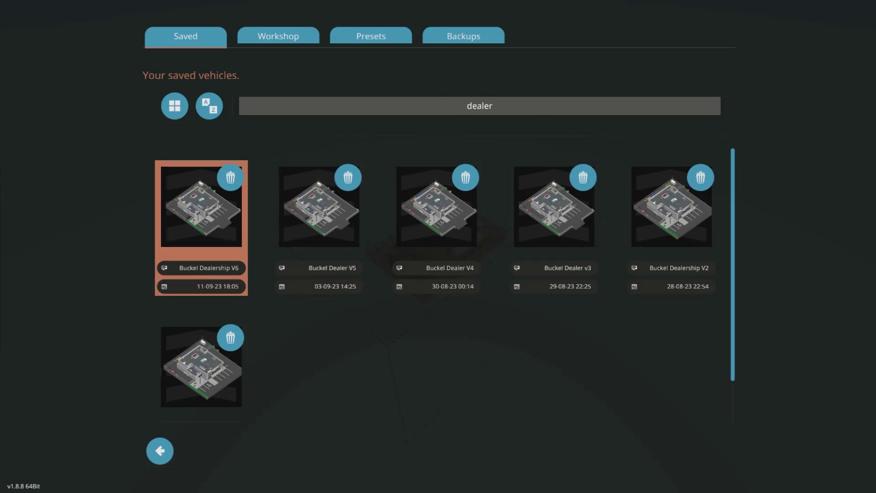
Load the saved Buckel Dealership V6 and step back from it on the offshore platform.
click(201, 207)
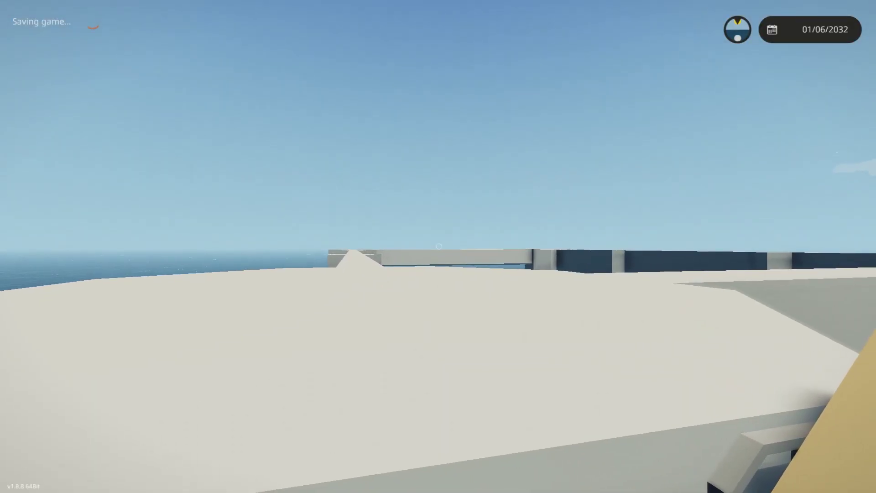
key(s)
key(d)
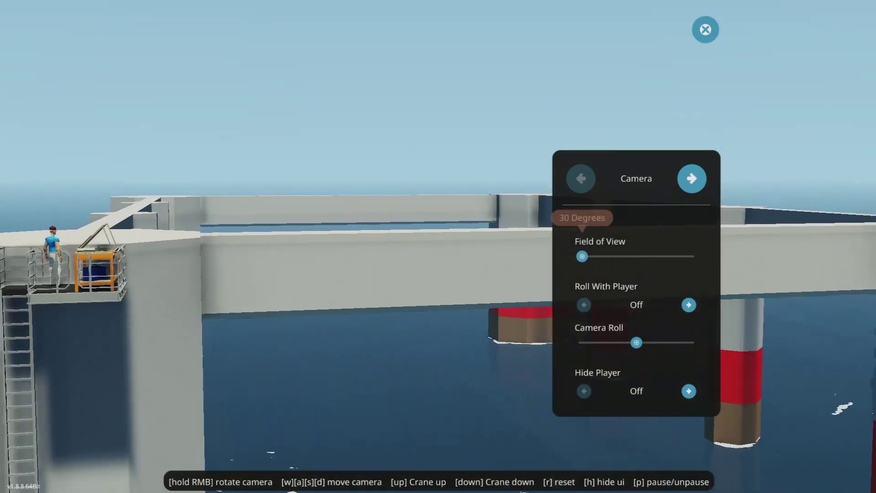
Widen the camera's field of view, hide the interface, and fly the camera around the dealership on the offshore platform.
drag(582, 256, 638, 256)
key(h)
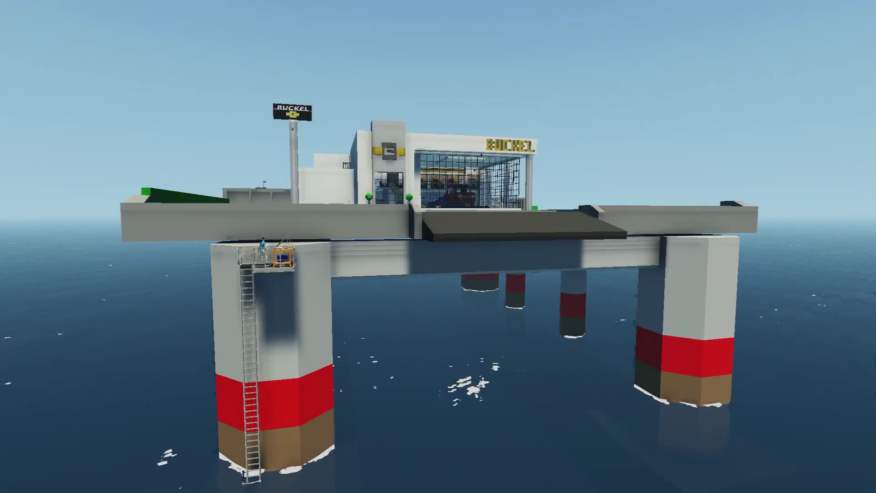
key(w)
key(s)
key(a)
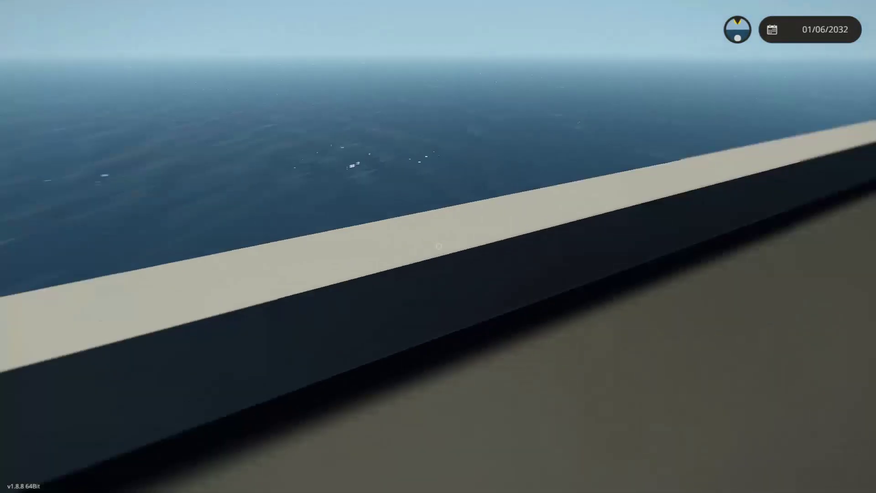
Open the structure workbench on the platform, inspect the two-storey building from several sides, and exit the editor without spawning it.
key(w)
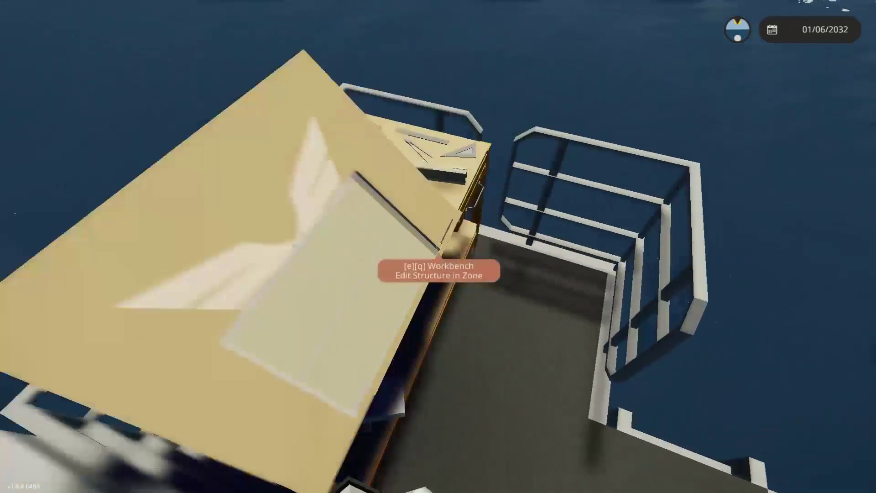
key(q)
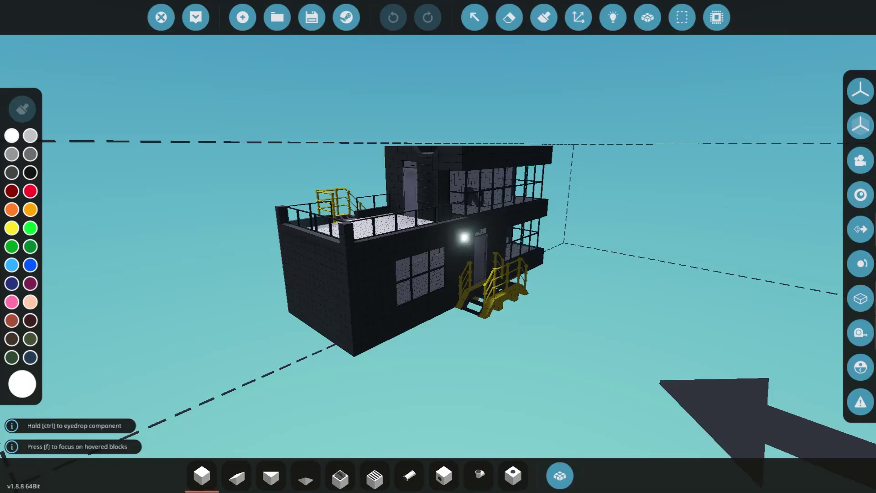
key(d)
right_drag(639, 256, 366, 270)
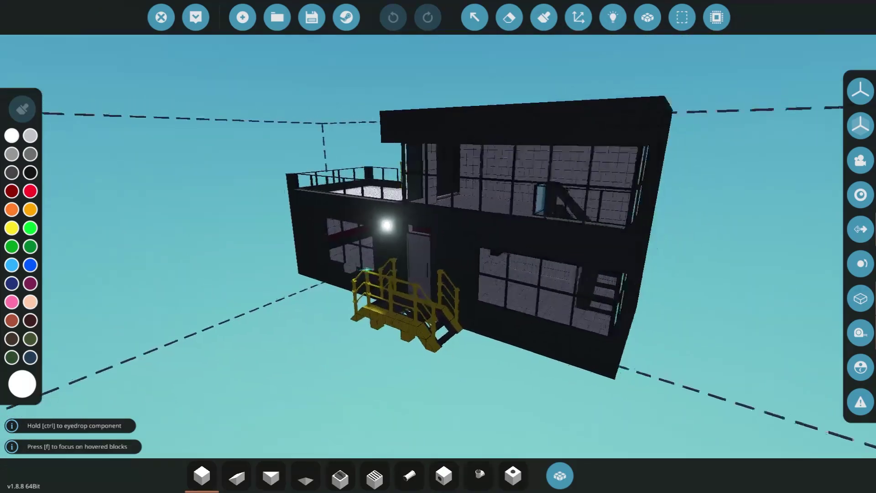
key(s)
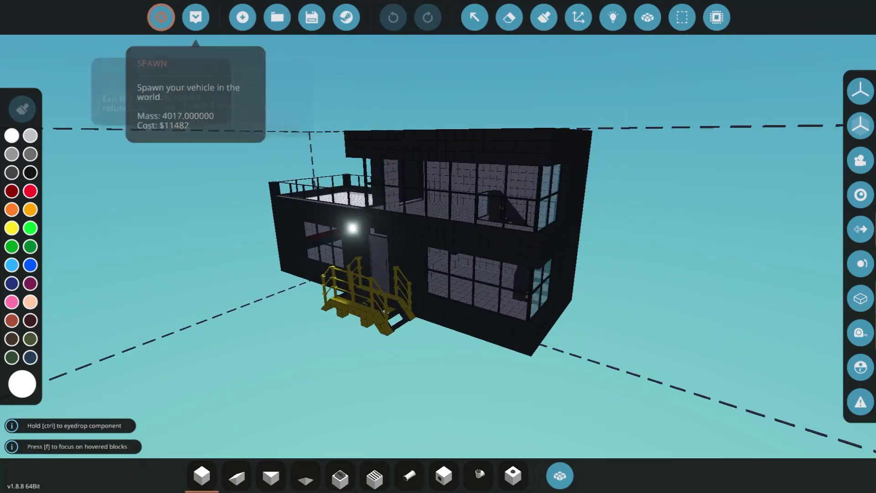
click(161, 17)
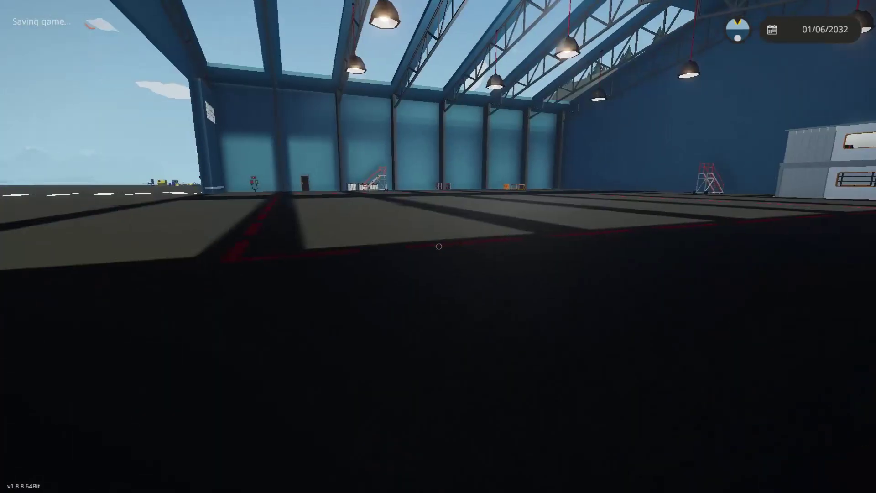
Open the Addon Editor and name the new addon Building.
key(Escape)
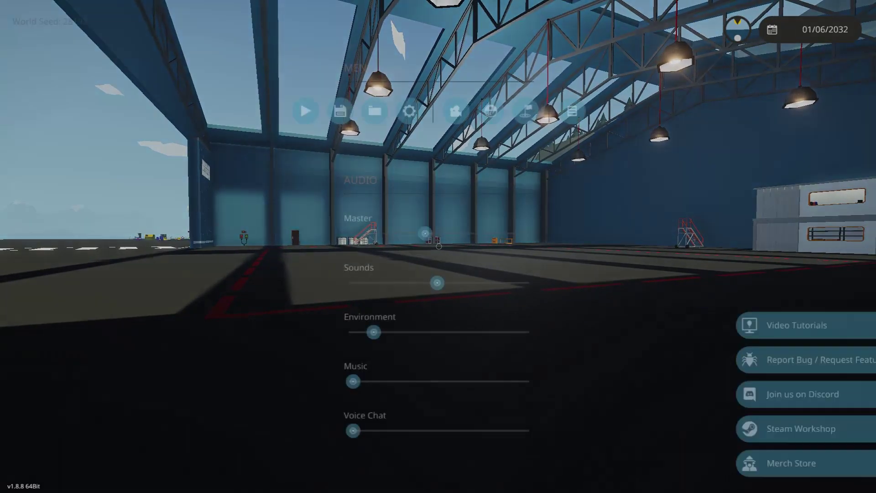
key(Escape)
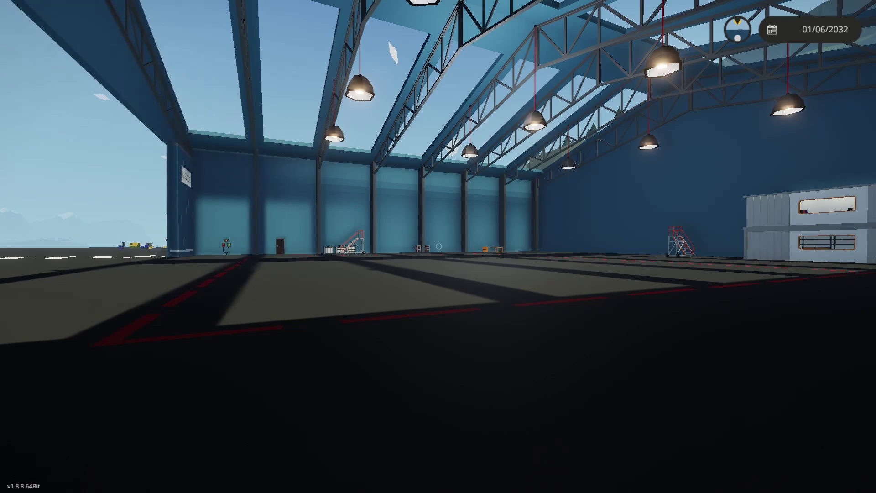
key(Escape)
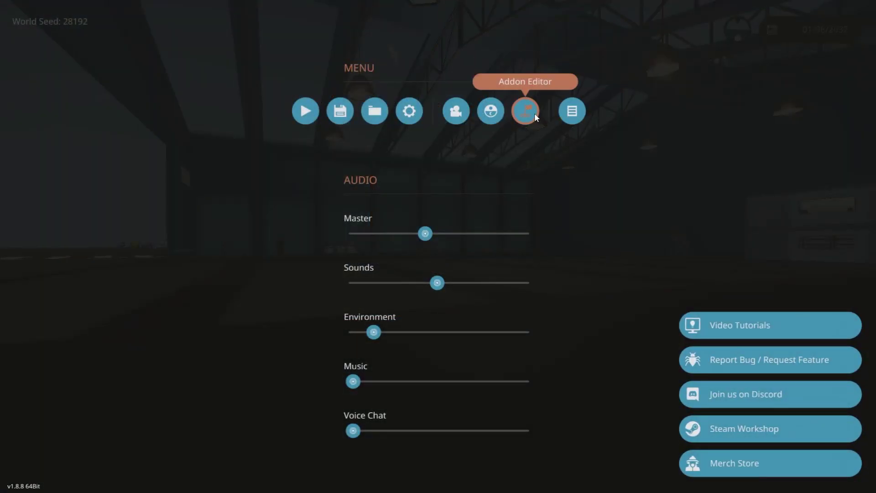
click(526, 111)
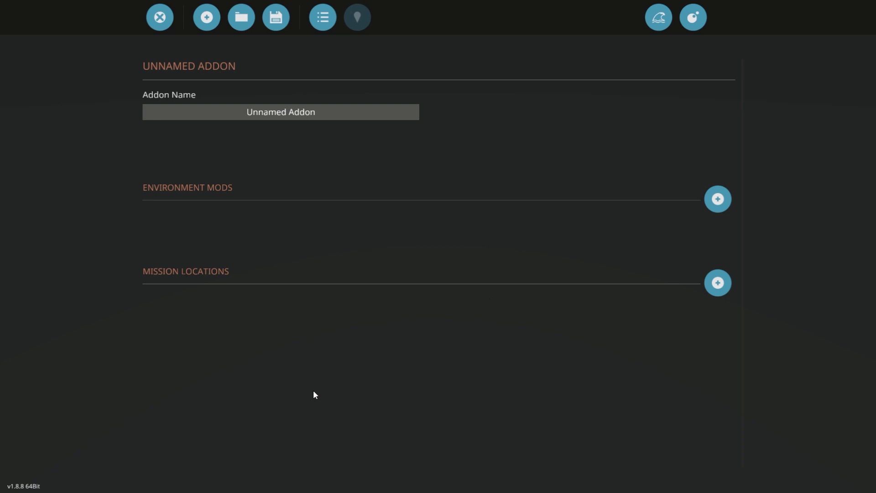
click(238, 114)
text(Building)
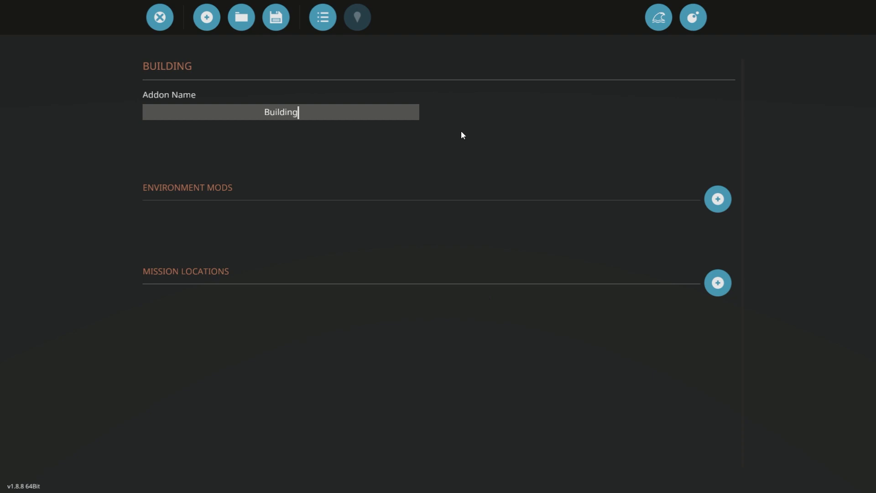
Start adding an environment mod and browse the selectable locations down to the mega_island tiles.
click(719, 201)
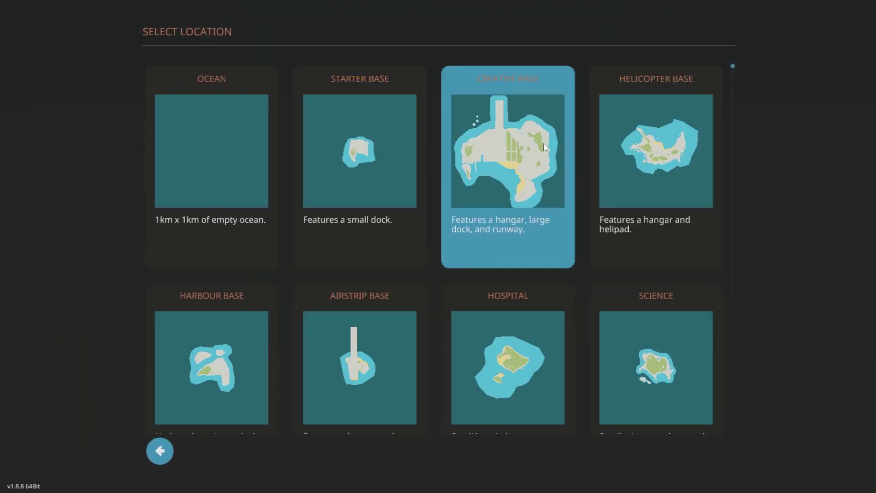
scroll(759, 78, down, 3)
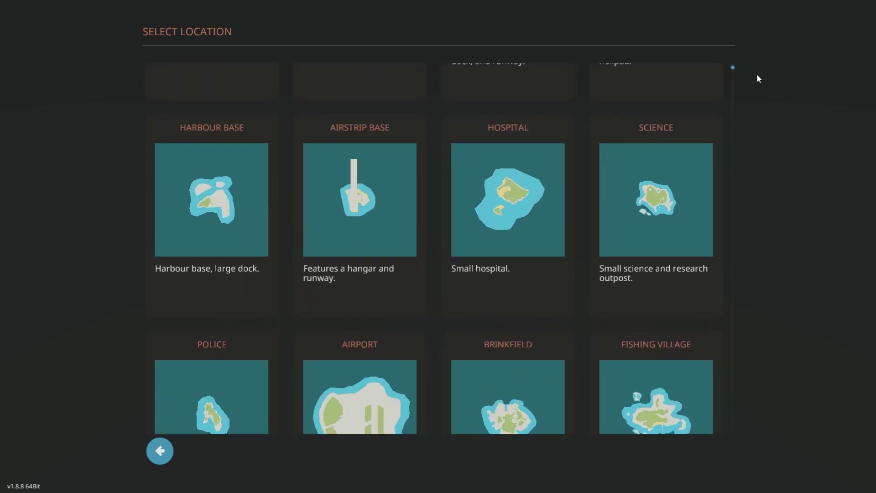
drag(733, 67, 715, 166)
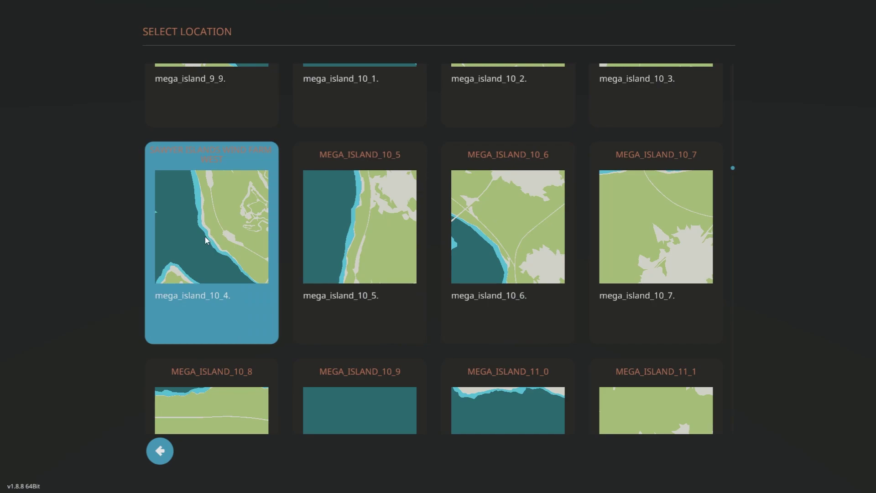
scroll(391, 218, down, 5)
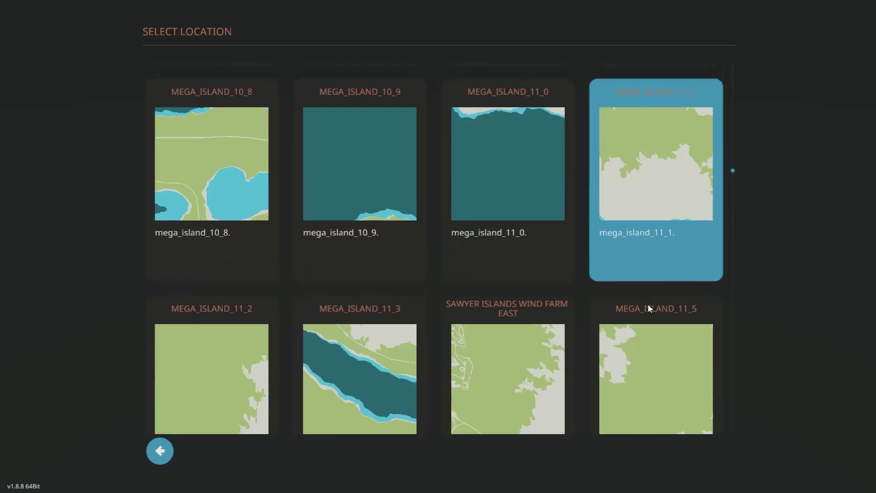
scroll(648, 305, down, 1)
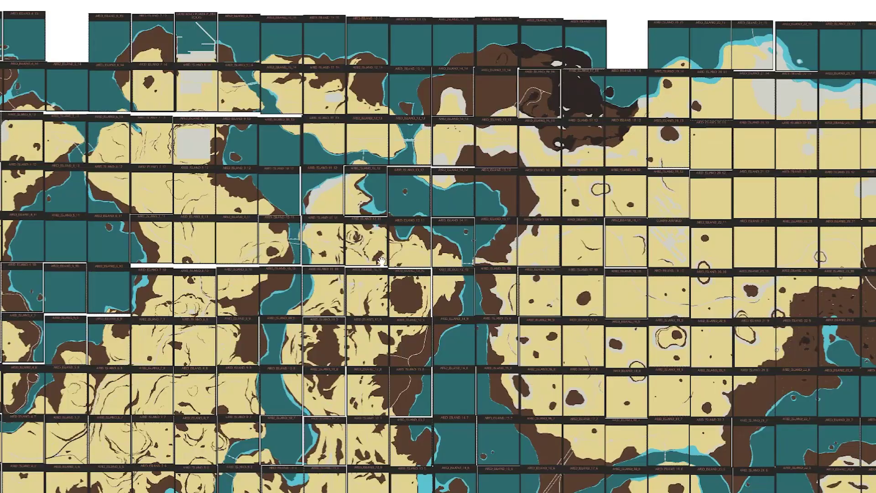
Examine the tile maps of the arid island and mega island to see how the named location tiles fit together.
scroll(391, 260, up, 5)
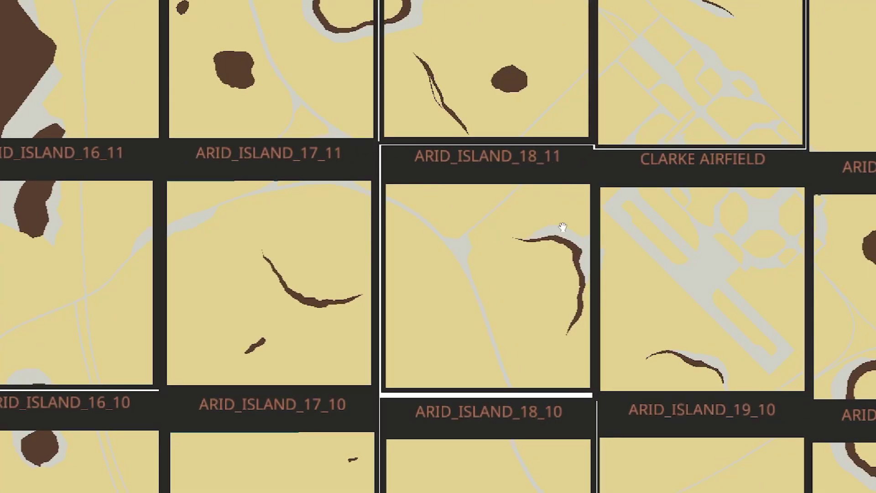
drag(469, 100, 469, 298)
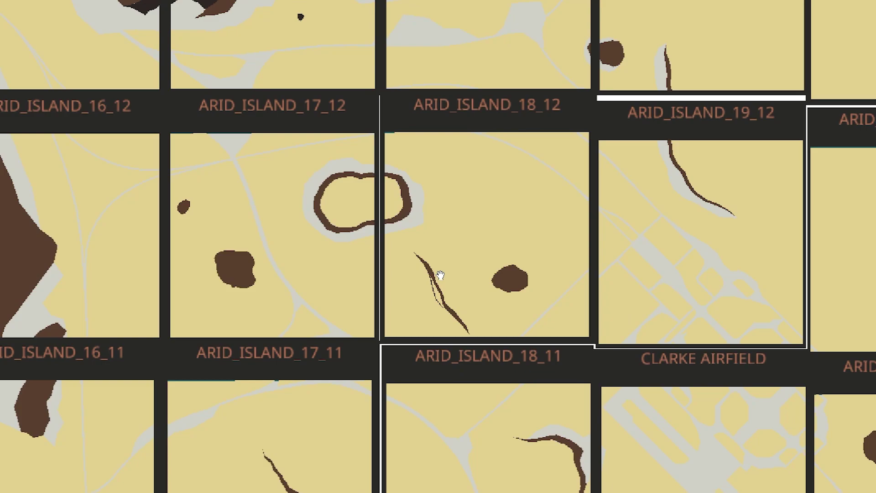
scroll(527, 240, down, 8)
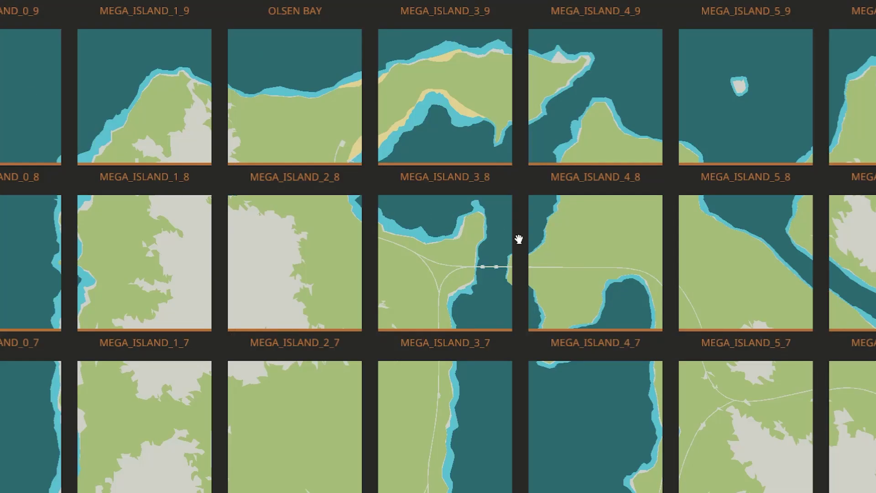
scroll(519, 239, down, 5)
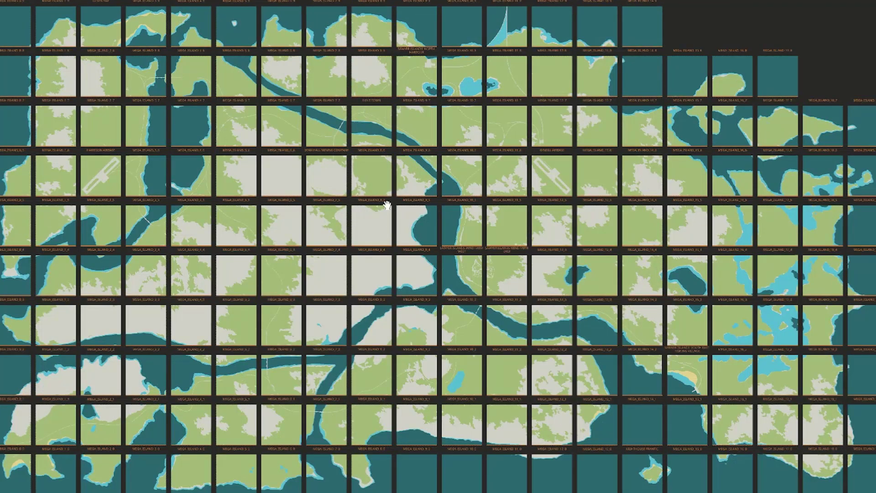
scroll(663, 226, up, 5)
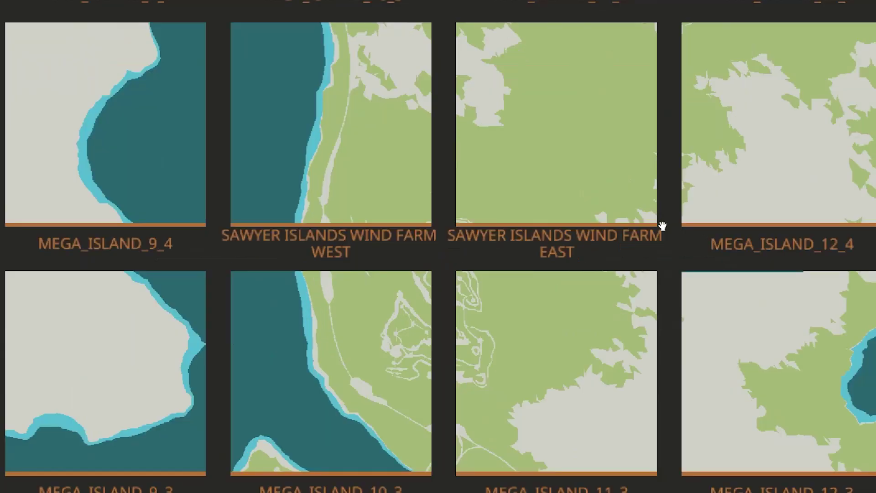
drag(701, 303, 248, 215)
drag(630, 150, 376, 315)
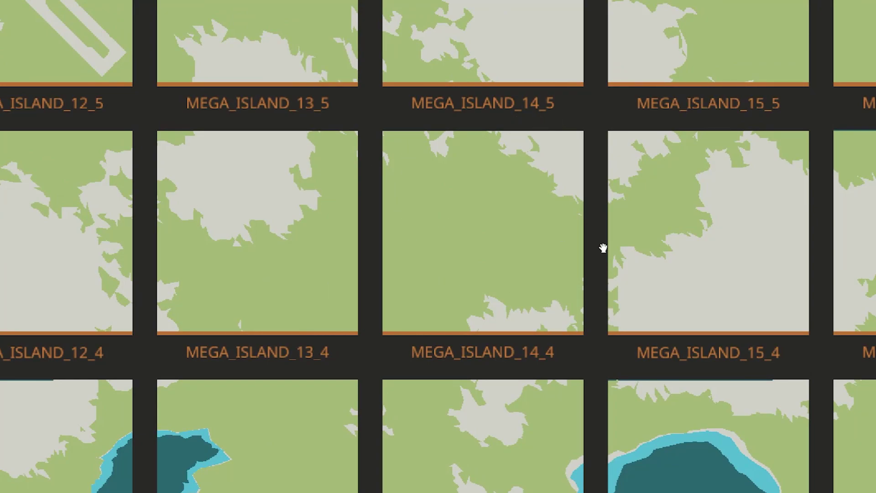
scroll(431, 201, up, 3)
drag(429, 210, 579, 283)
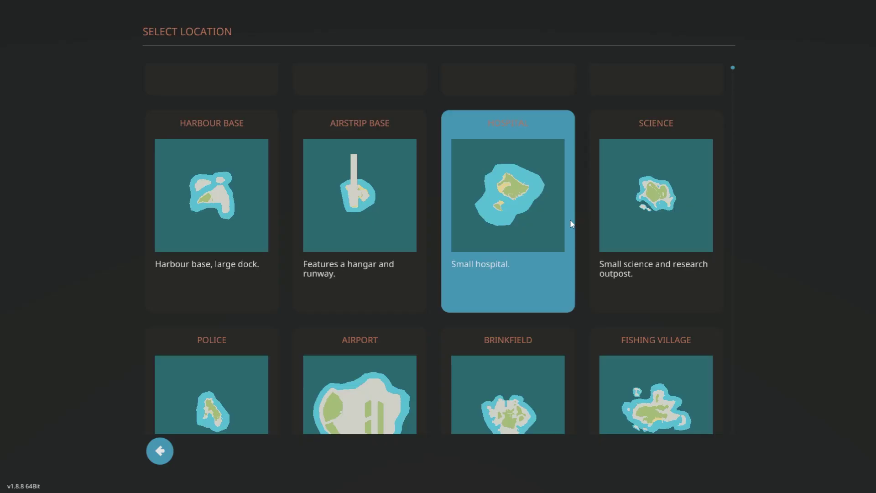
Add Creative Base as the environment mod's location and reselect the same tile through the replace-location option.
scroll(572, 224, up, 3)
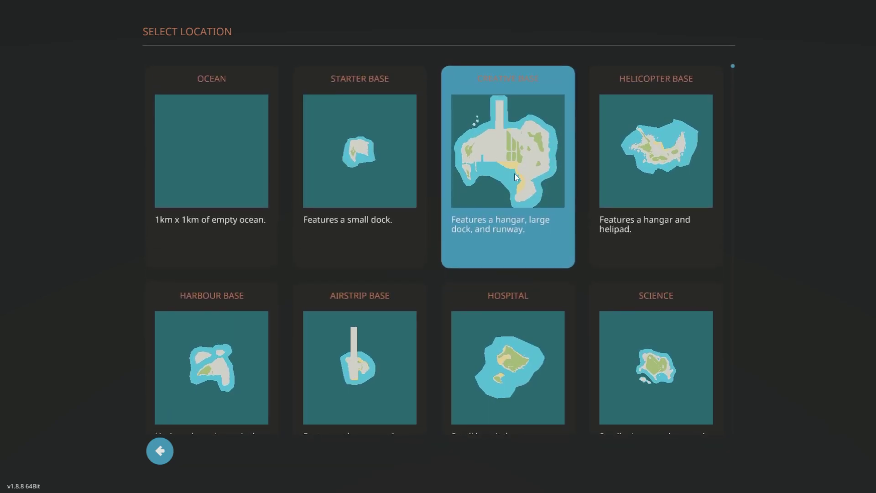
click(502, 166)
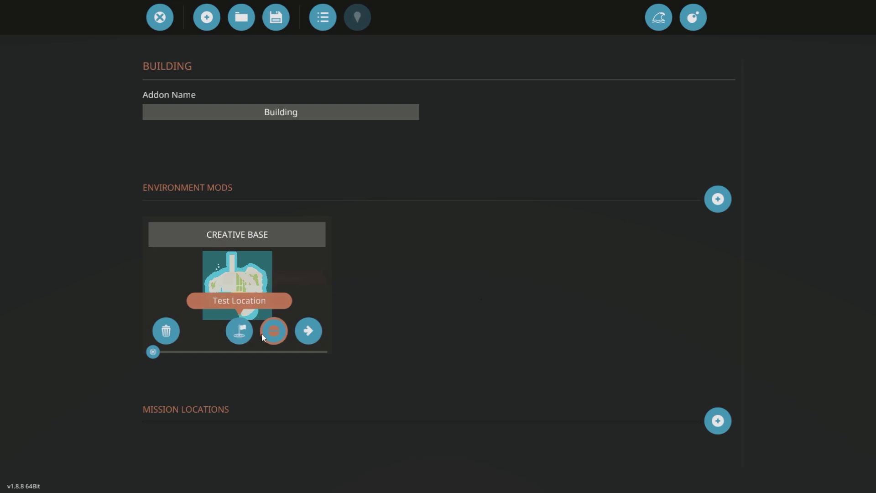
click(273, 333)
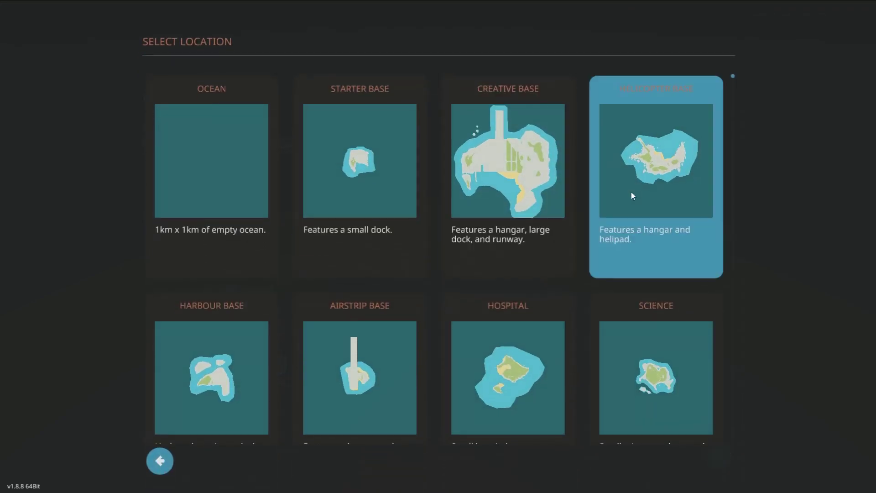
scroll(633, 195, down, 1)
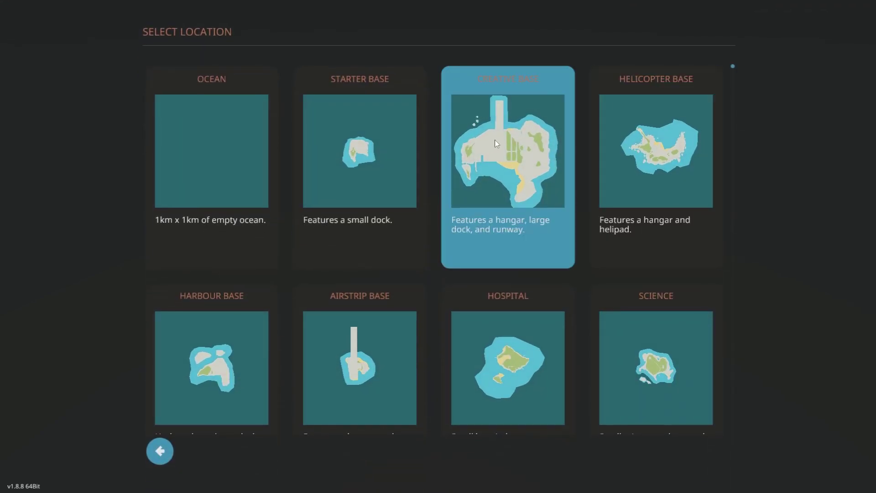
click(514, 166)
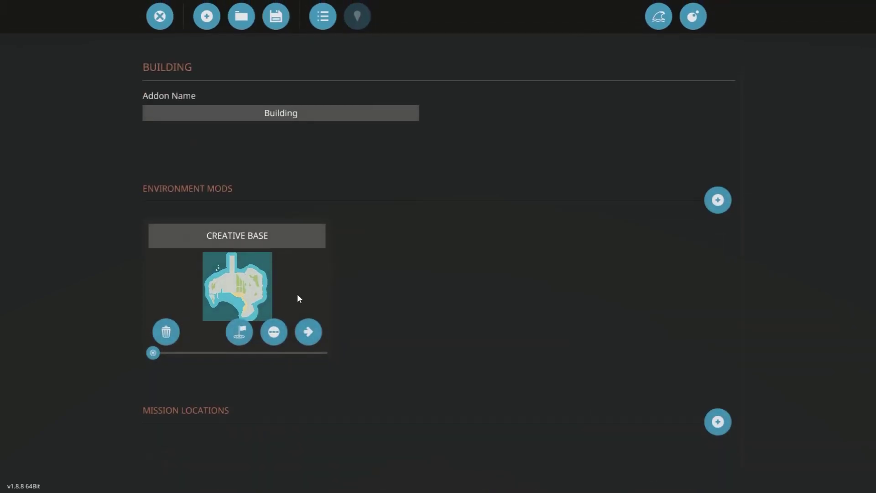
Open the Creative Base location for editing and survey the island down to the paved area beside the dock.
click(309, 330)
right_drag(254, 269, 440, 113)
scroll(662, 238, down, 6)
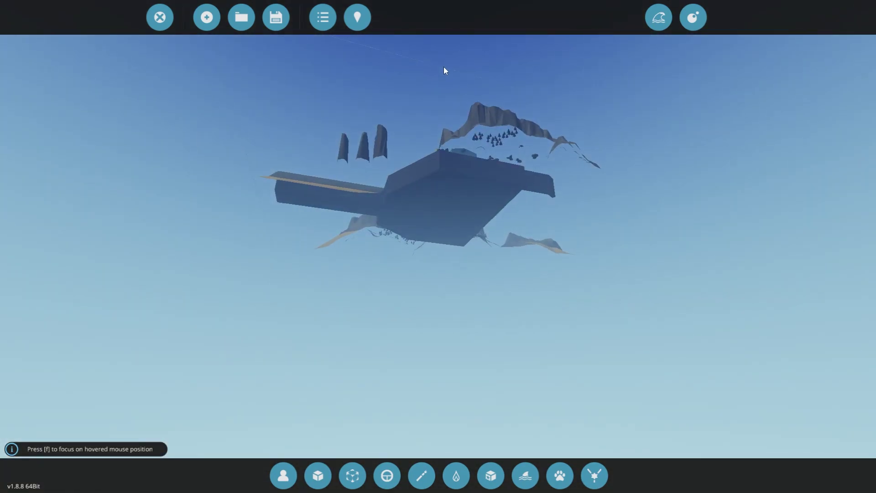
right_drag(444, 66, 238, 306)
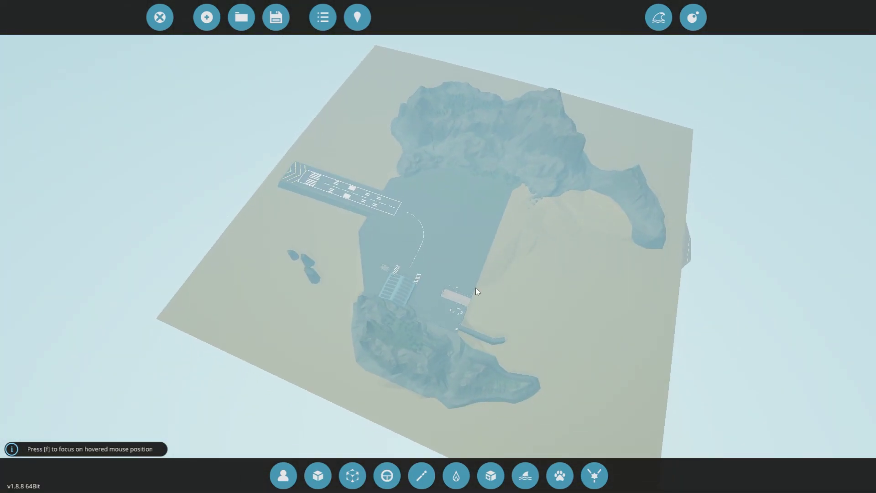
right_drag(475, 288, 587, 216)
scroll(451, 278, up, 5)
right_drag(451, 278, 530, 230)
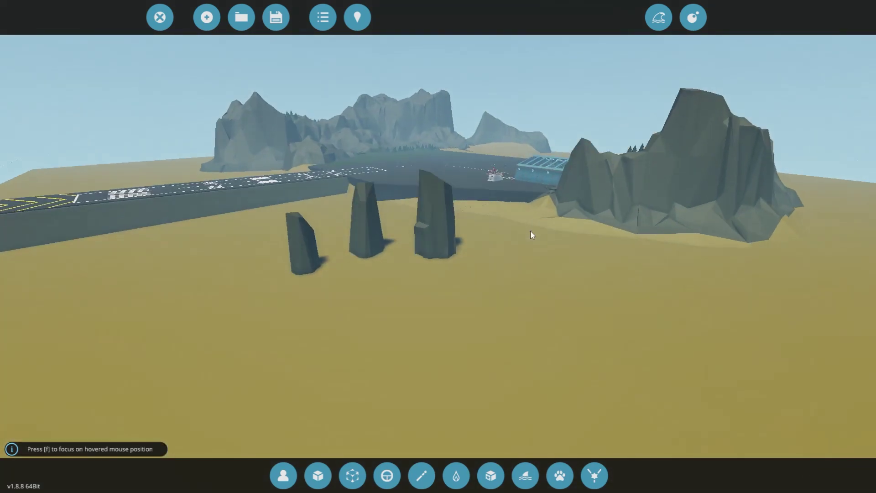
middle_drag(531, 234, 322, 197)
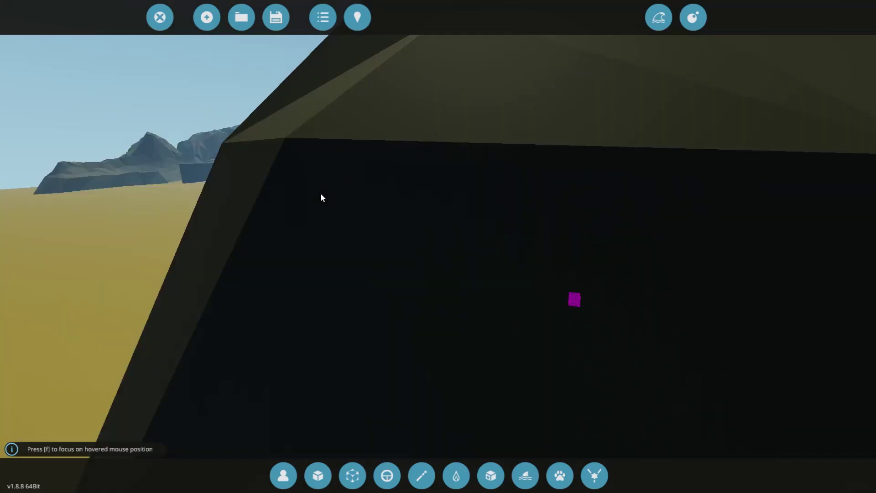
scroll(321, 194, down, 8)
right_drag(321, 194, 401, 264)
scroll(402, 265, up, 4)
scroll(413, 262, down, 2)
middle_drag(413, 262, 505, 258)
scroll(505, 257, up, 2)
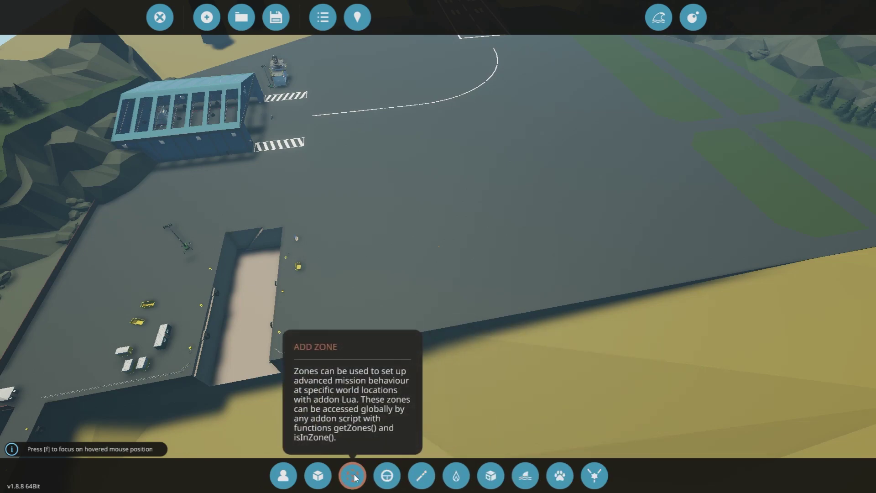
Add the saved autosave building as a vehicle and place it on the tarmac near the edge beside the dock.
click(397, 481)
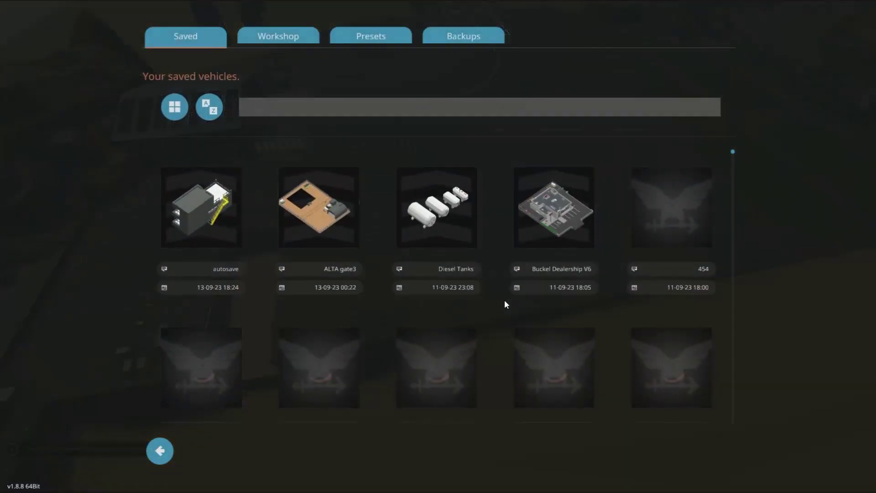
click(206, 231)
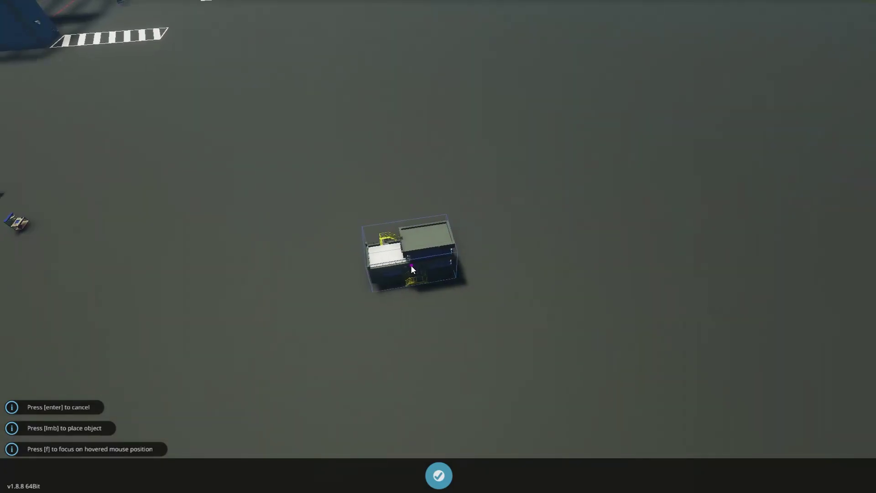
scroll(381, 273, down, 5)
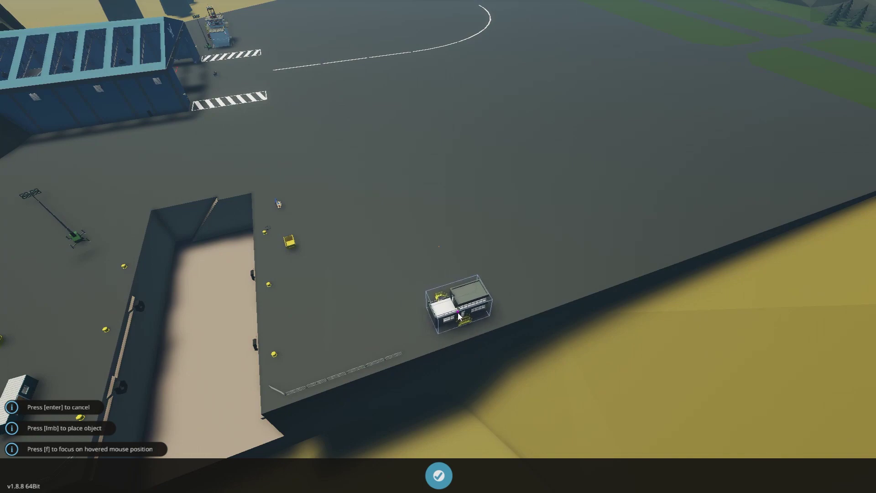
click(449, 312)
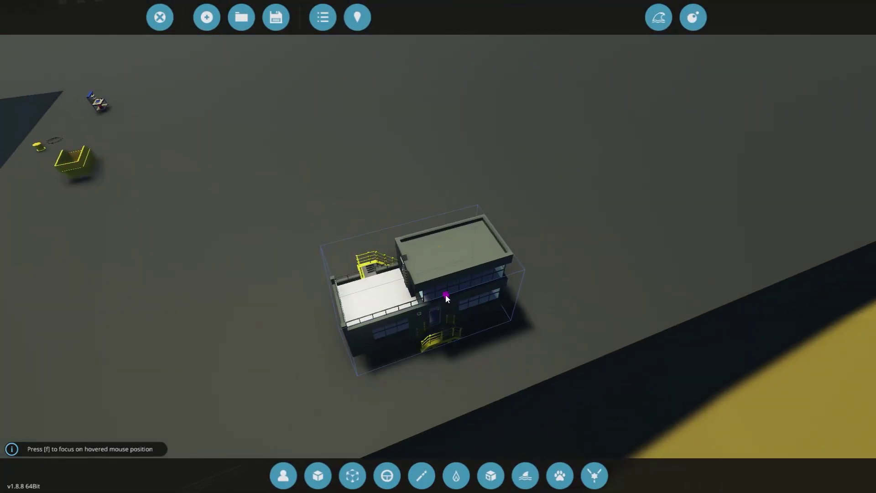
Examine the placed two-storey building and its surroundings from several angles.
right_drag(446, 294, 464, 253)
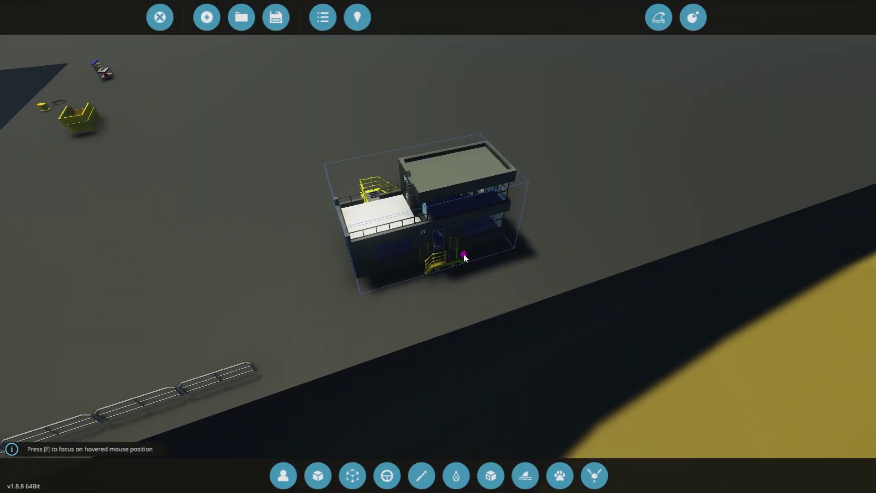
right_drag(506, 223, 494, 212)
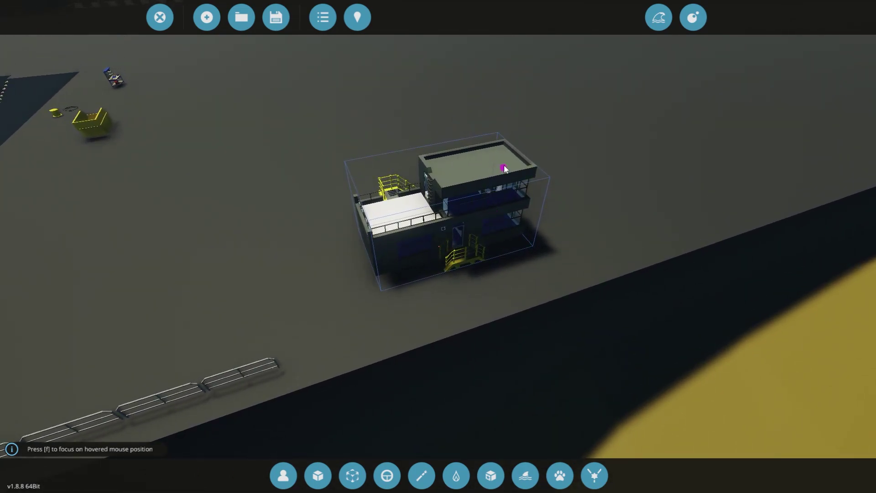
mouse_move(515, 162)
middle_down()
mouse_move(515, 187)
mouse_move(516, 168)
mouse_move(516, 177)
middle_up()
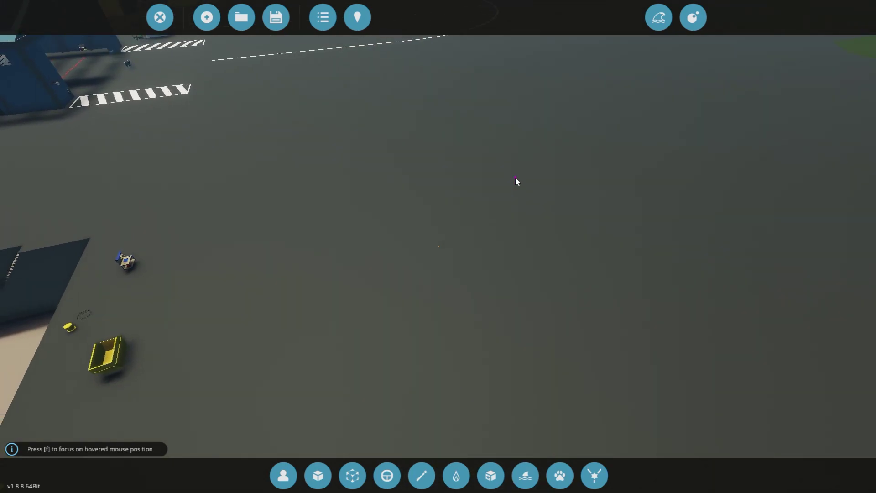
right_drag(511, 175, 455, 186)
scroll(456, 184, down, 3)
right_drag(474, 258, 459, 284)
scroll(459, 284, up, 3)
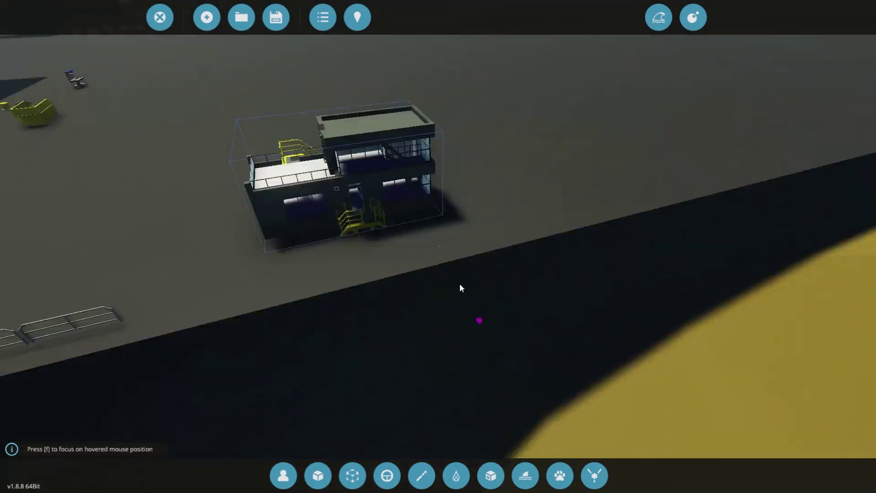
middle_drag(460, 284, 465, 286)
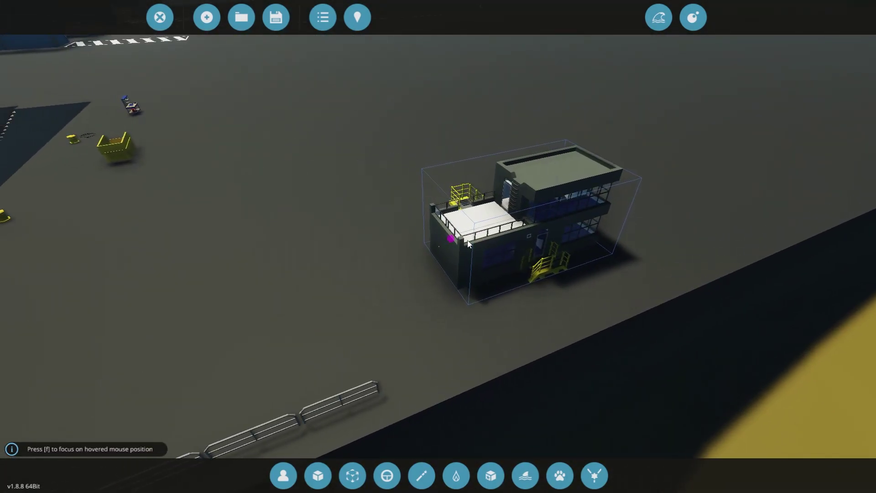
Select the placed building to view its vehicle properties, and deselect it.
click(492, 267)
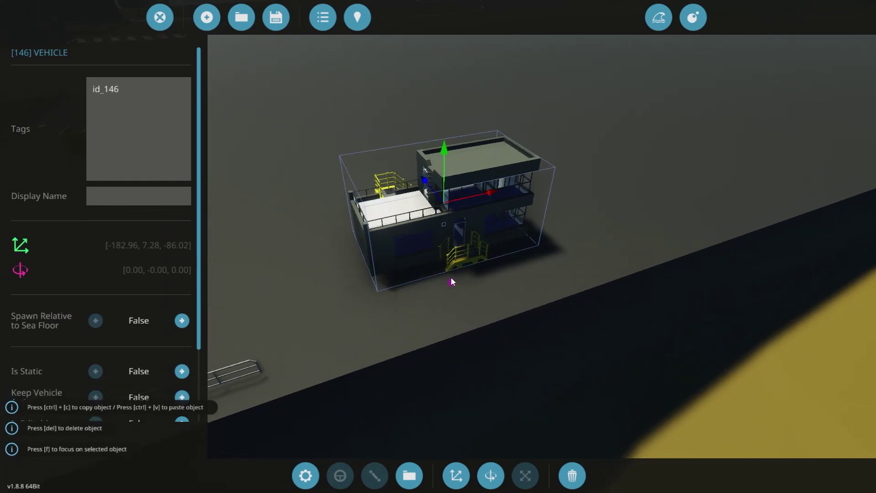
key(w)
click(317, 296)
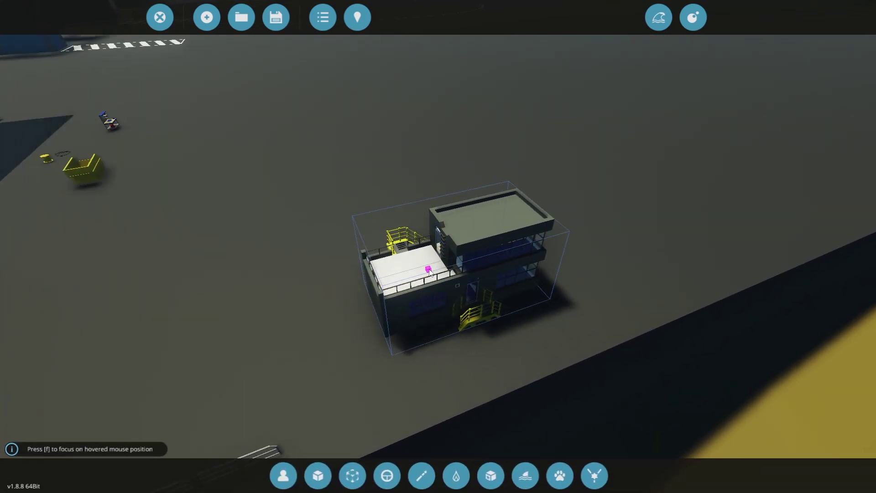
Add the saved Diesel Tanks vehicle and place it on the tarmac beside the building's lower, white-roofed end.
click(387, 476)
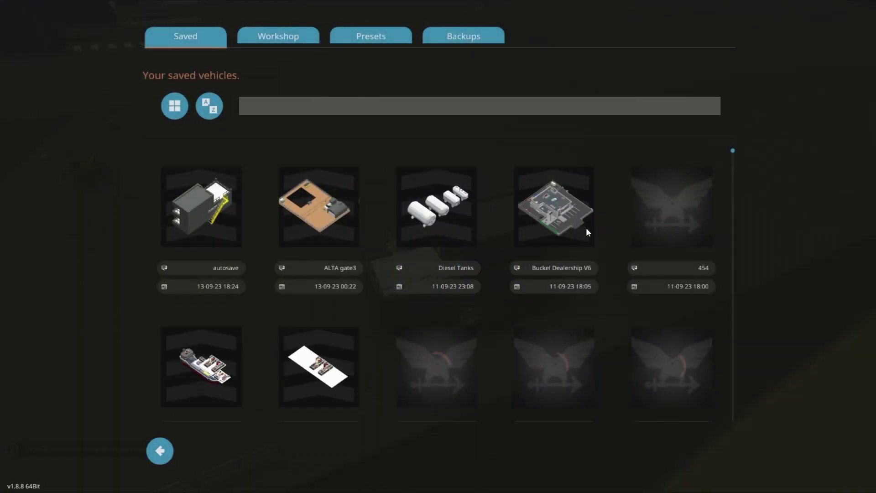
click(454, 223)
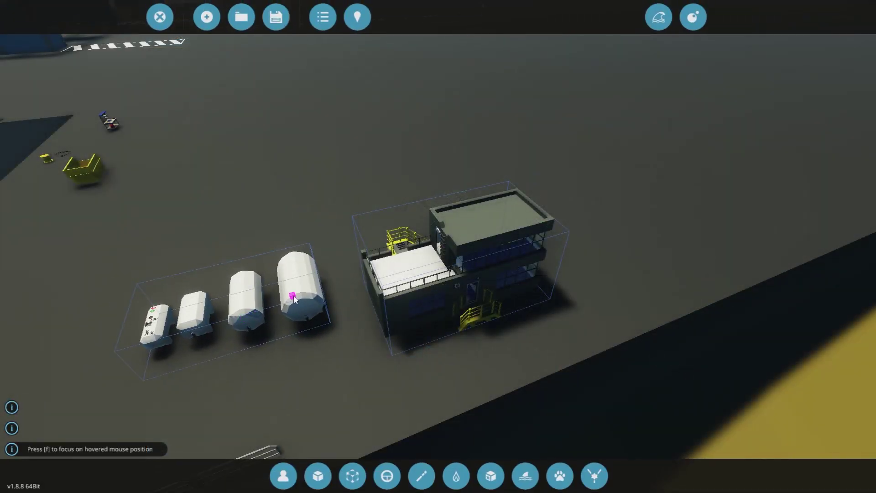
Delete the Diesel Tanks vehicle from the tarmac beside the building.
click(294, 297)
click(570, 476)
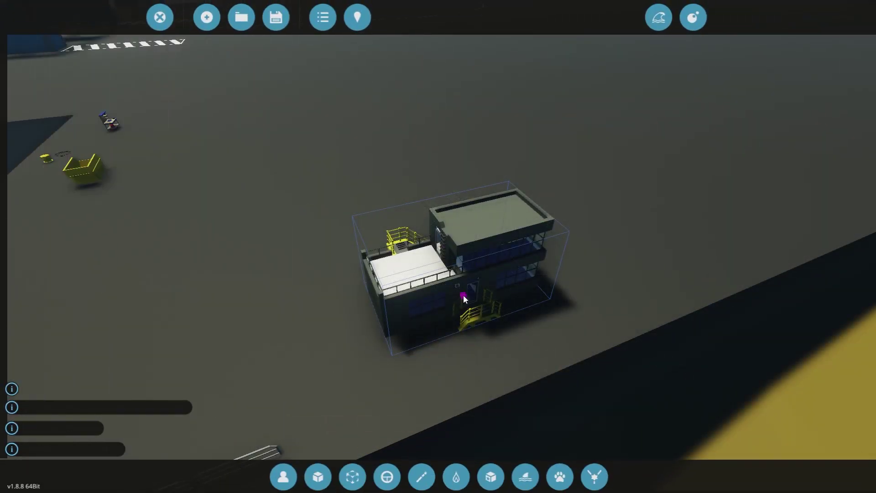
click(464, 298)
click(288, 294)
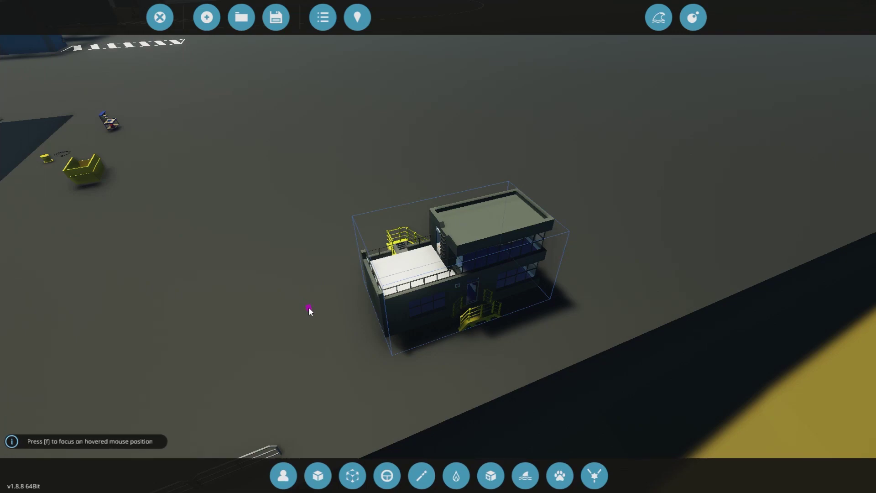
Select the two-storey building and set its display name to Building.
click(461, 284)
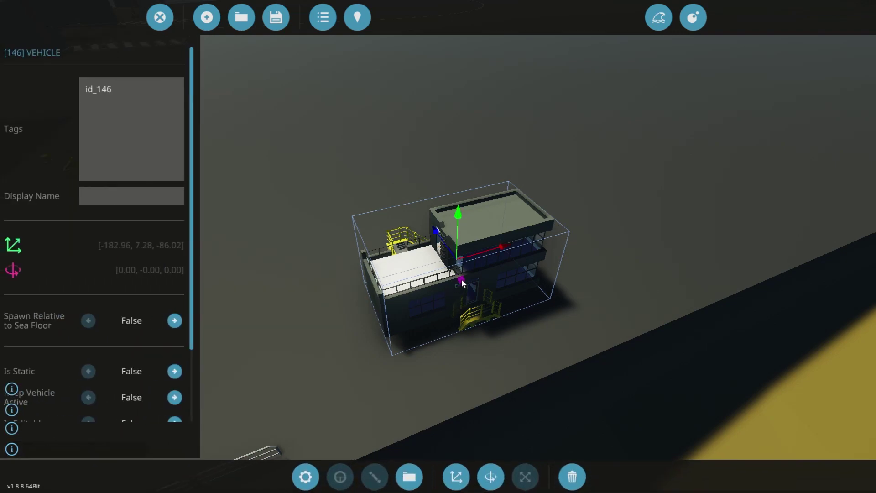
scroll(186, 147, down, 4)
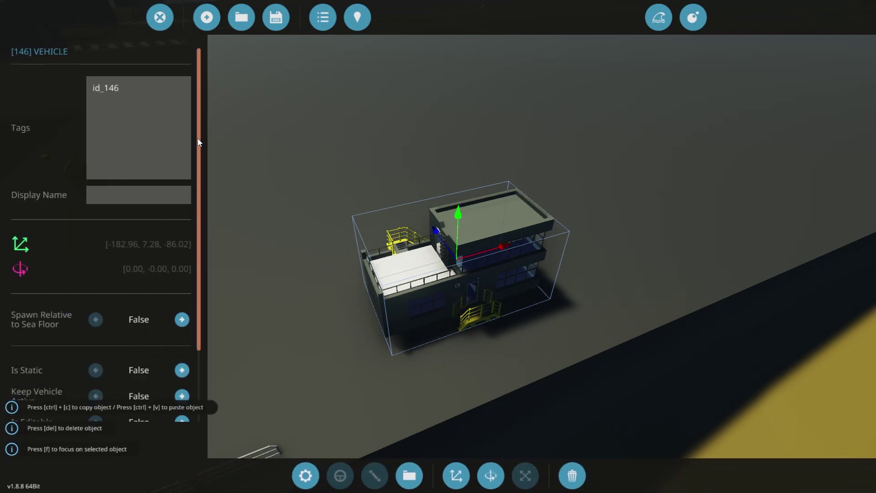
scroll(185, 204, up, 4)
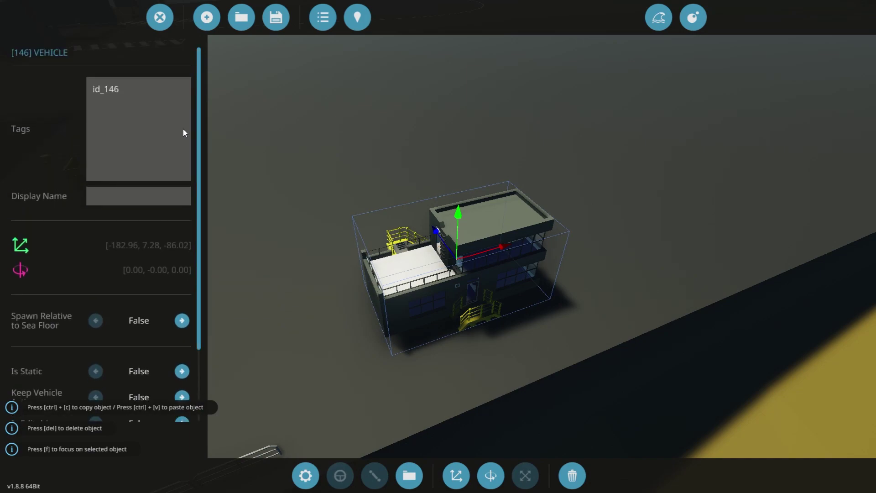
click(156, 197)
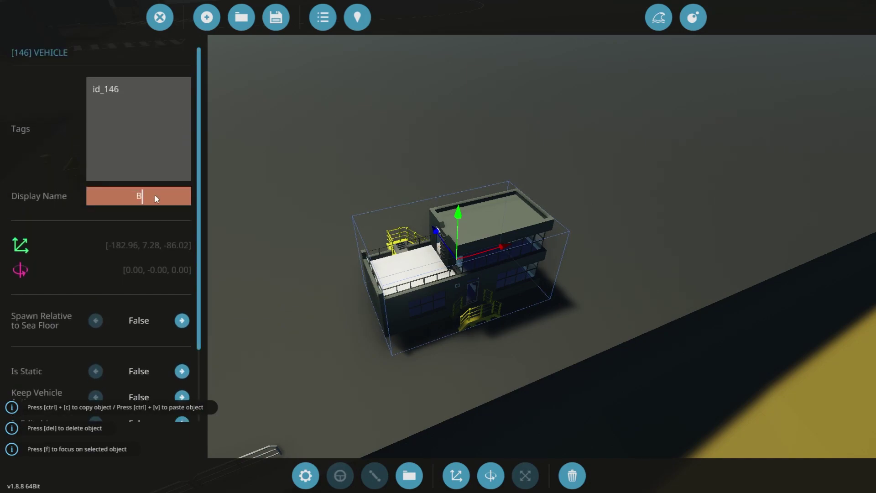
text(Building)
key(Return)
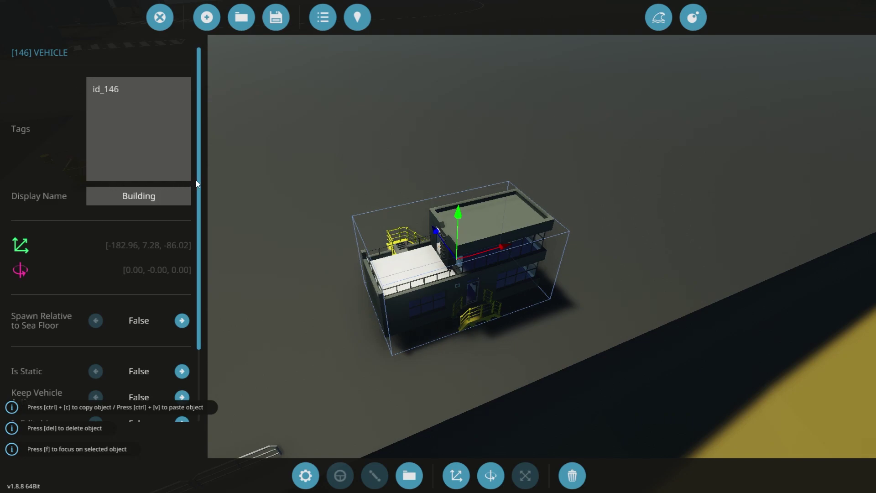
Set the building's Is Static, Show on Map and Is Invulnerable properties to True.
drag(199, 182, 203, 256)
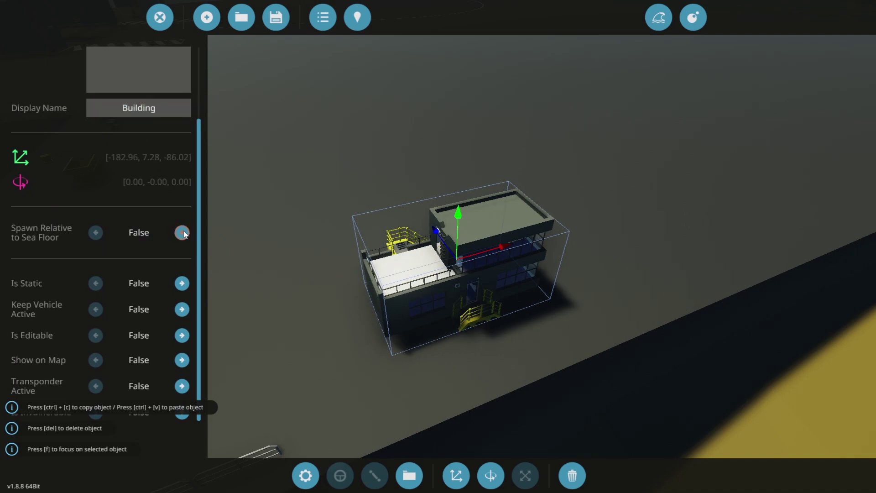
click(181, 284)
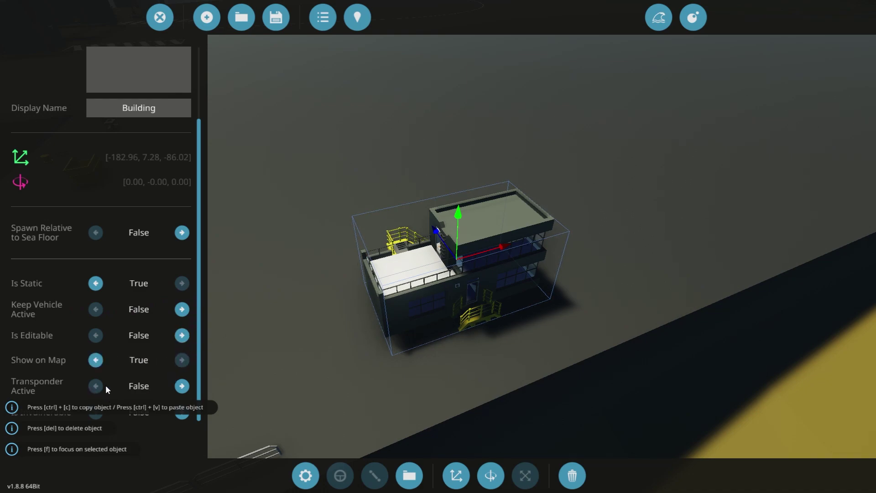
scroll(201, 363, up, 1)
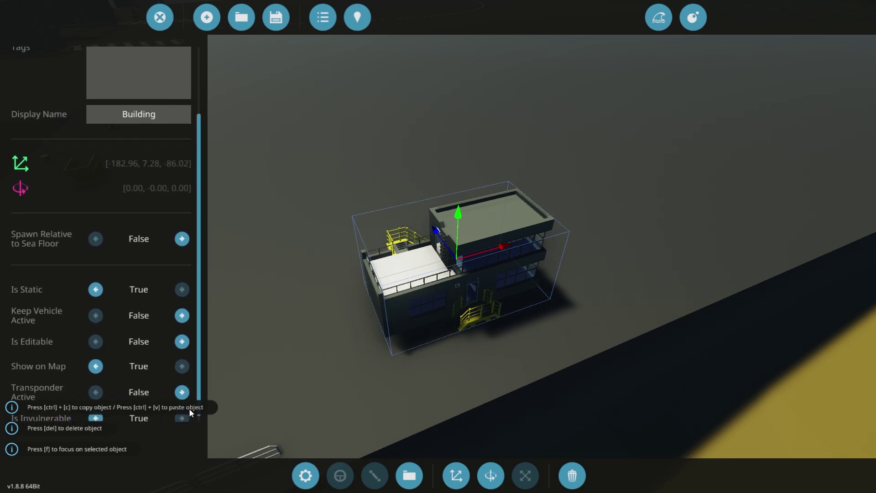
mouse_move(198, 187)
mouse_down()
mouse_move(201, 115)
mouse_move(201, 194)
mouse_up()
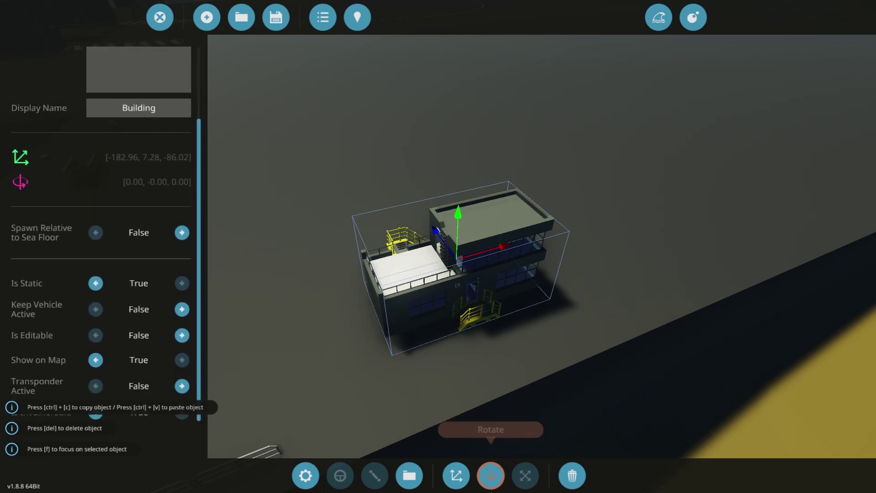
Rotate the building 1.57 about the vertical axis and move it to about -186.68, 7.28, -84.73.
click(491, 485)
drag(457, 281, 384, 251)
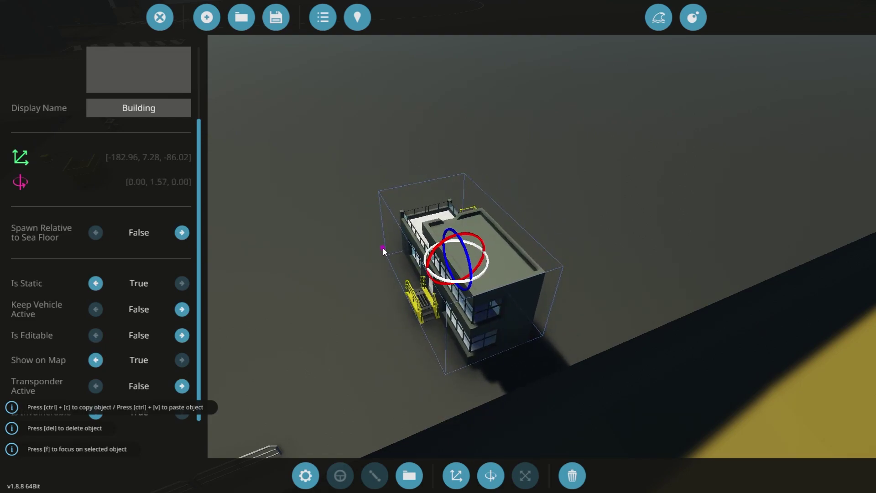
click(456, 476)
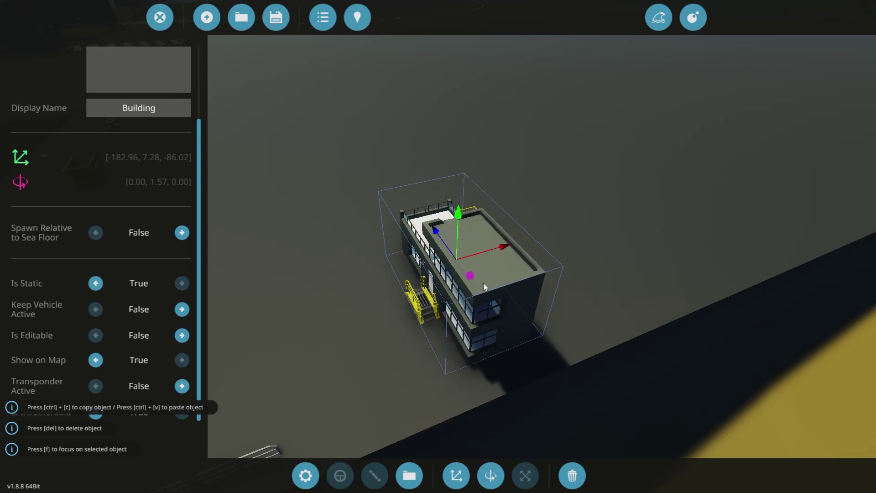
drag(483, 287, 482, 263)
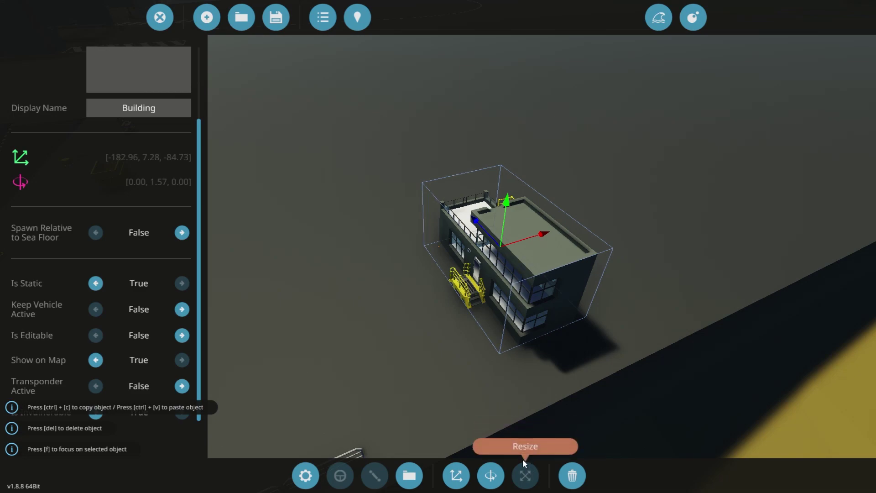
drag(551, 243, 488, 262)
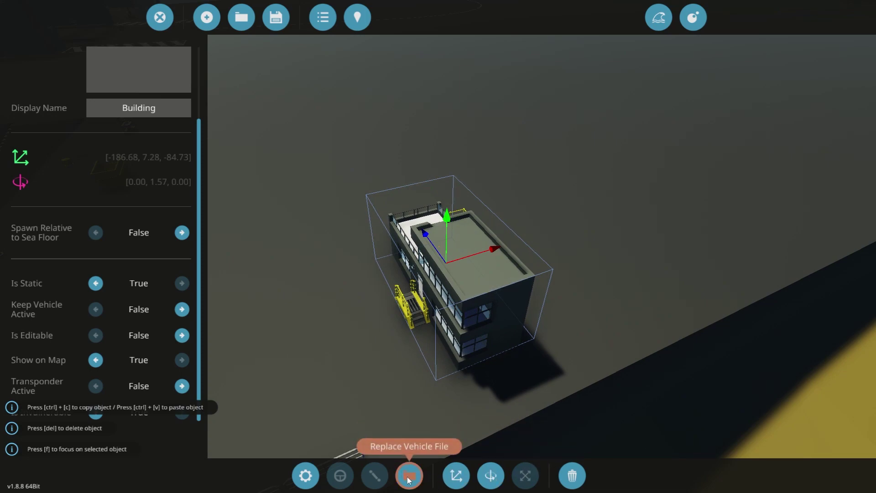
click(306, 477)
click(307, 476)
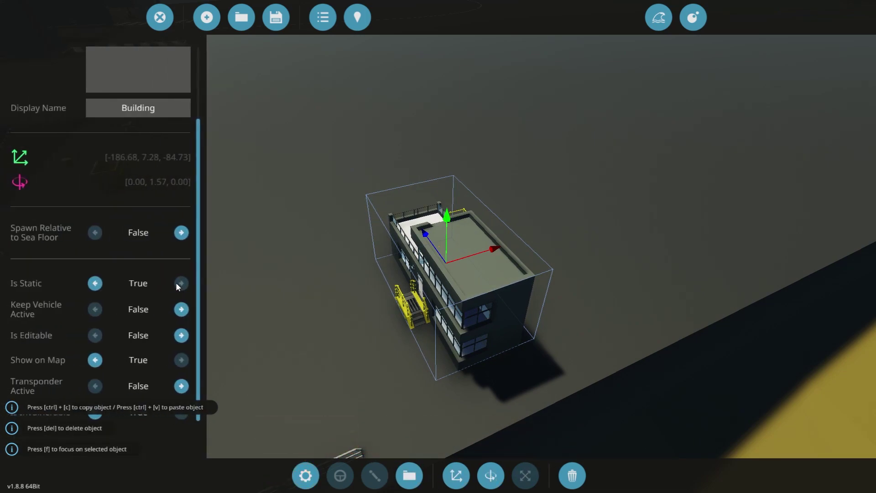
scroll(146, 306, up, 3)
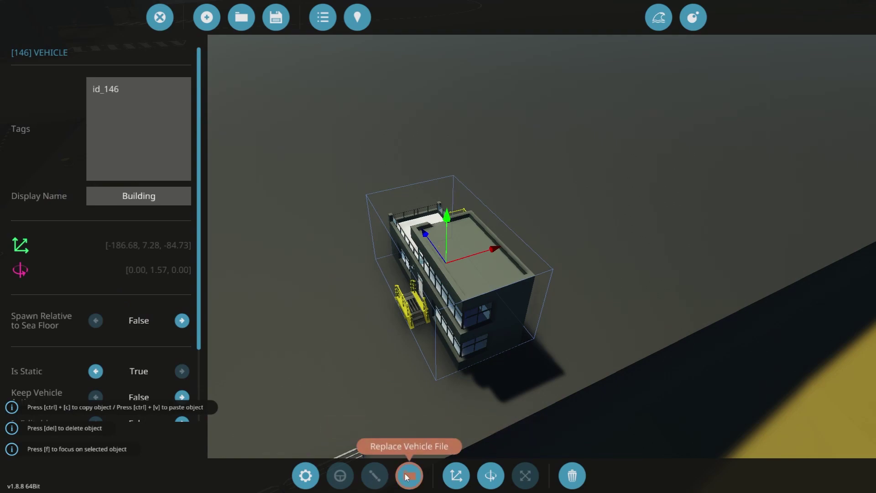
Add the saved truck with the white and orange cab and place it on the tarmac beside the building's yellow steps.
click(284, 362)
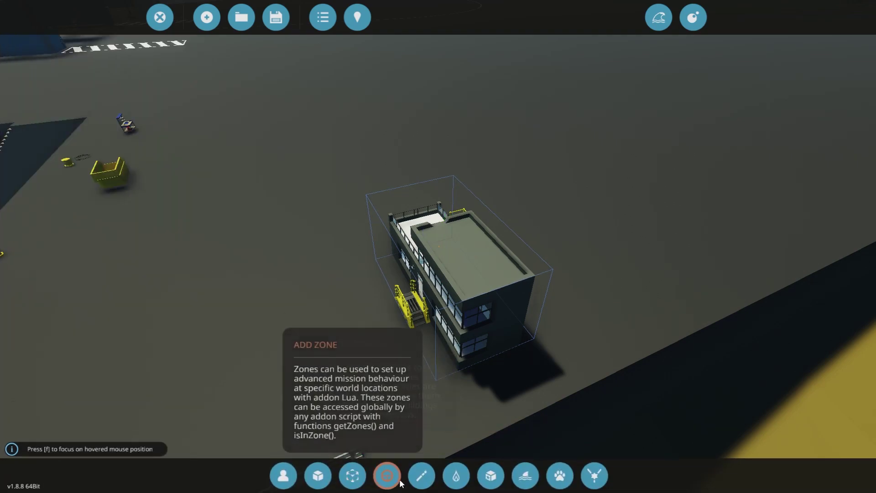
click(387, 478)
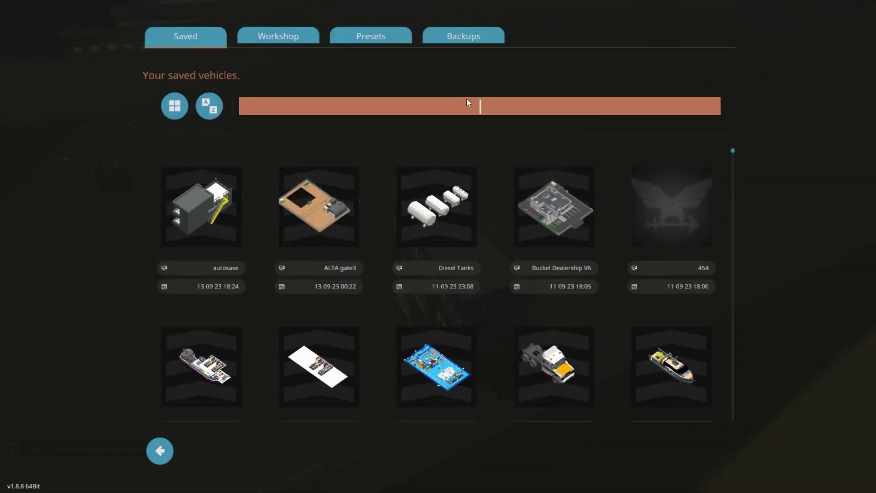
scroll(541, 315, down, 1)
click(538, 385)
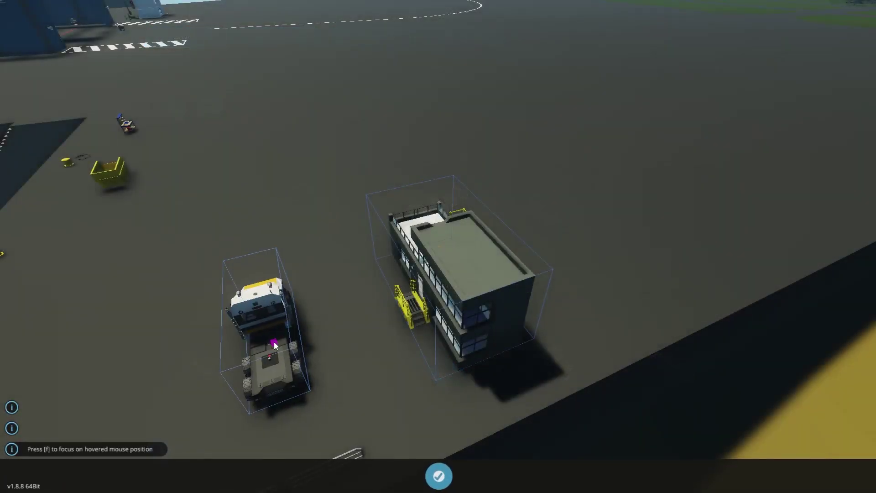
click(316, 336)
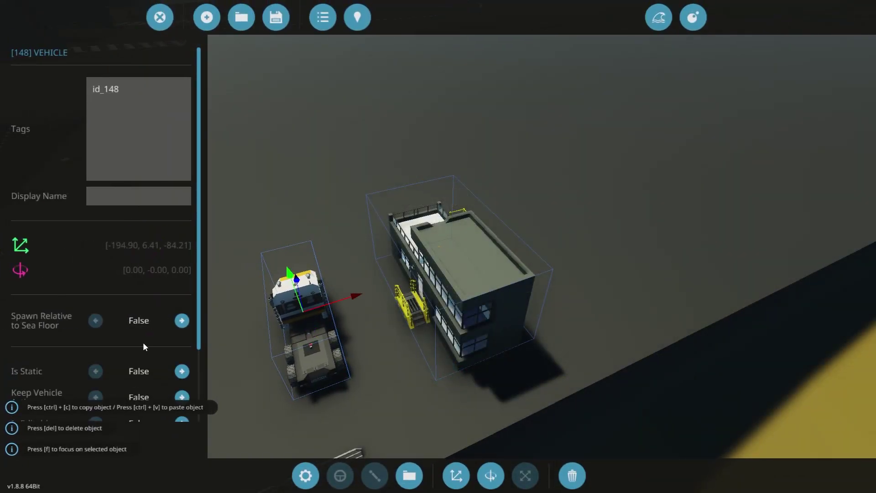
Examine the truck's vehicle properties and its placement beside the building from near and far.
scroll(86, 278, down, 2)
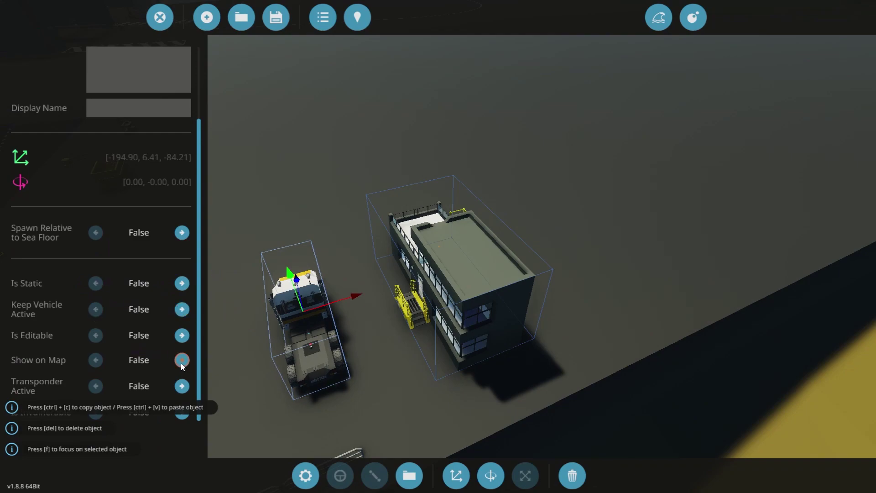
scroll(109, 141, up, 2)
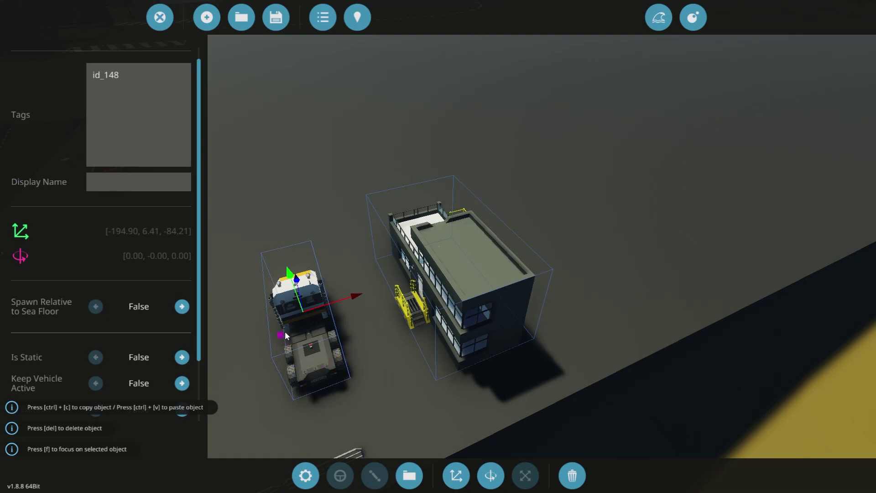
key(f)
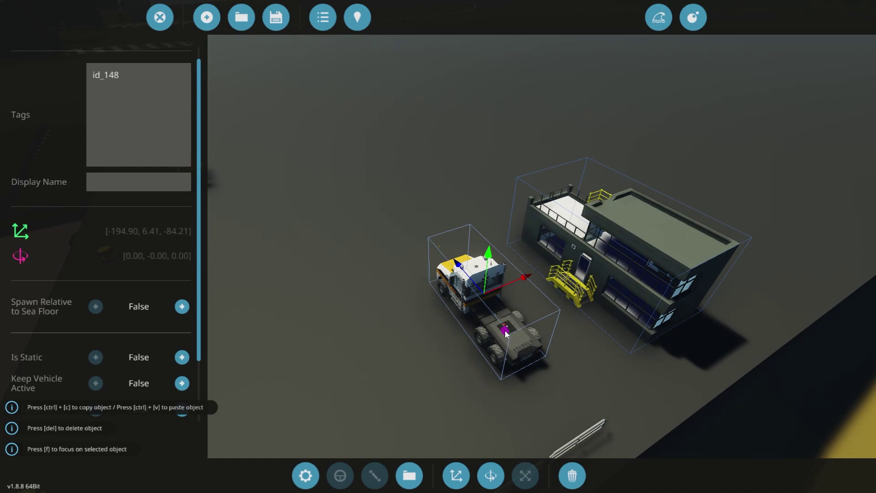
scroll(504, 328, down, 8)
scroll(437, 322, up, 5)
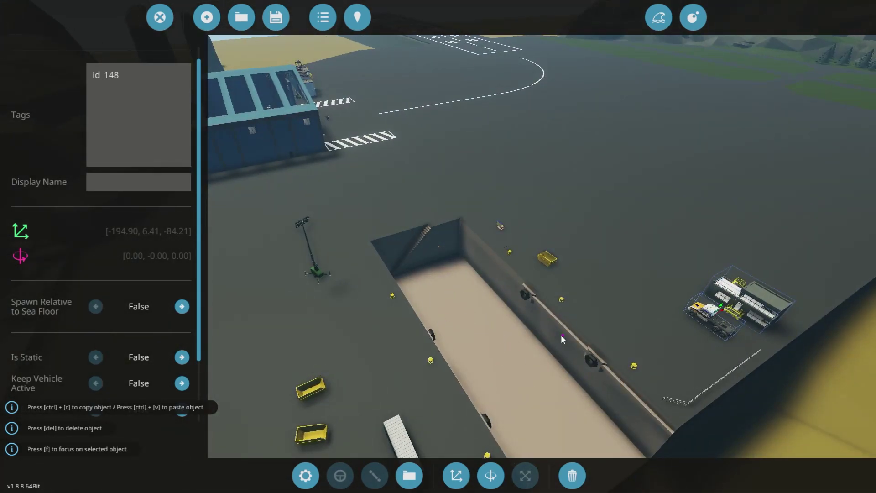
middle_drag(561, 335, 445, 318)
scroll(466, 314, up, 6)
scroll(433, 312, down, 6)
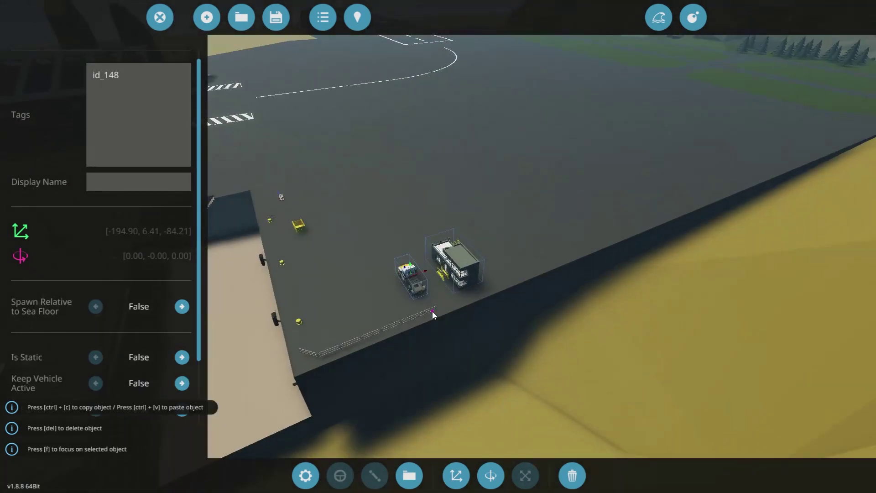
scroll(431, 311, up, 4)
Delete the truck, check that the building can still be selected, and deselect it.
click(572, 475)
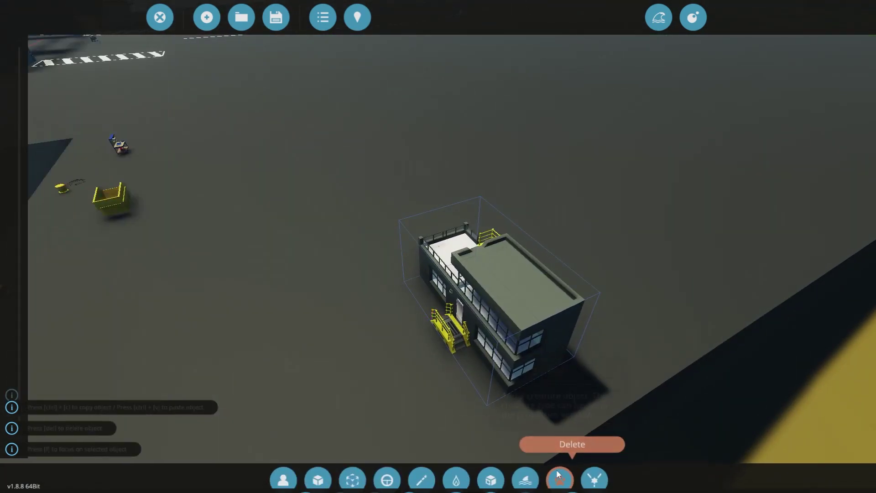
click(502, 321)
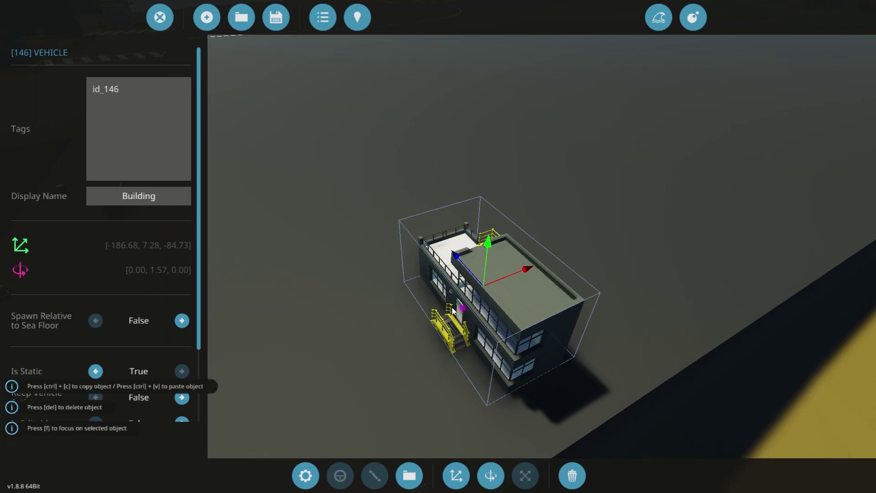
click(545, 391)
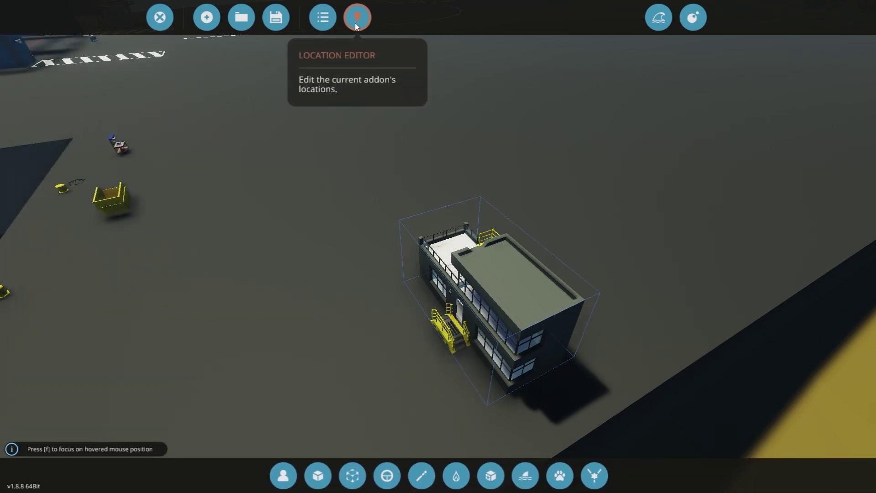
Open the addon overview and enter the Creative Base environment mod in game to test it.
click(327, 23)
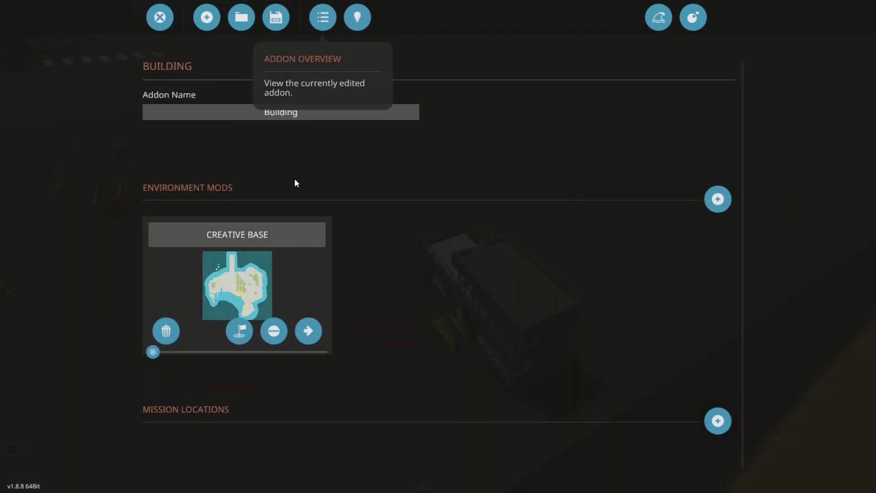
click(239, 334)
key(z)
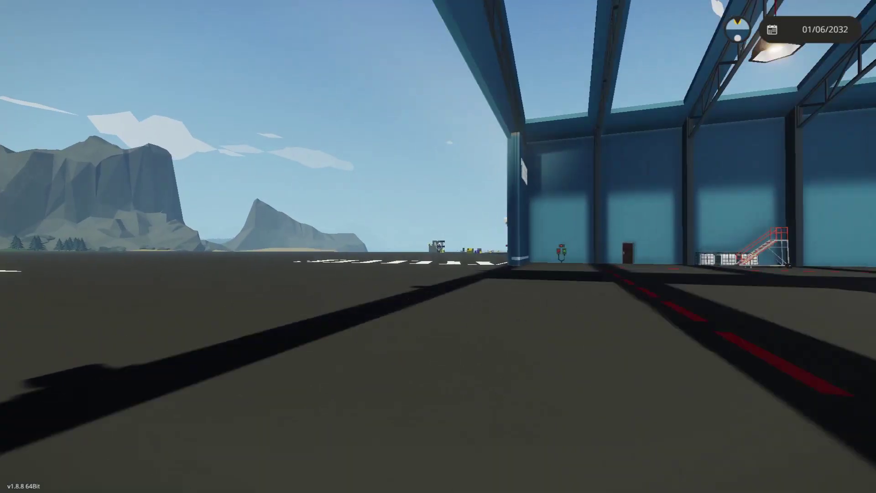
Go to the placed building, climb the yellow steps and inspect its ground-floor interior through the entrance door.
key(space)
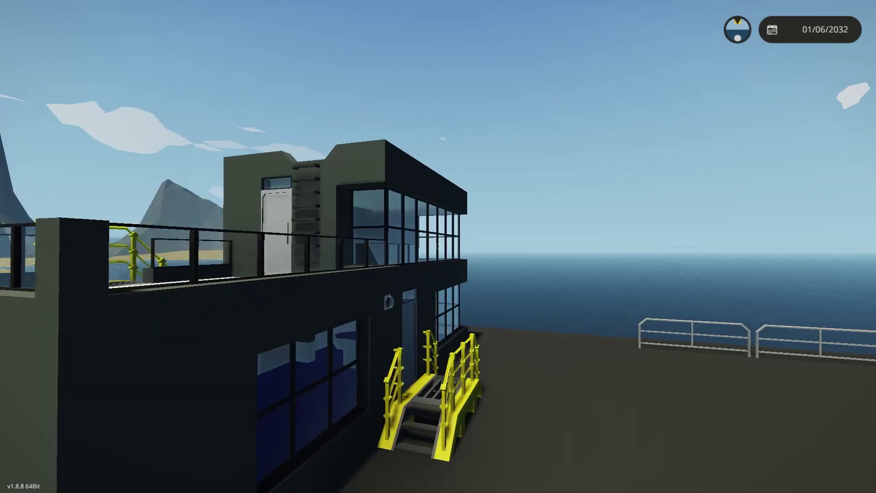
key(w)
key(w)
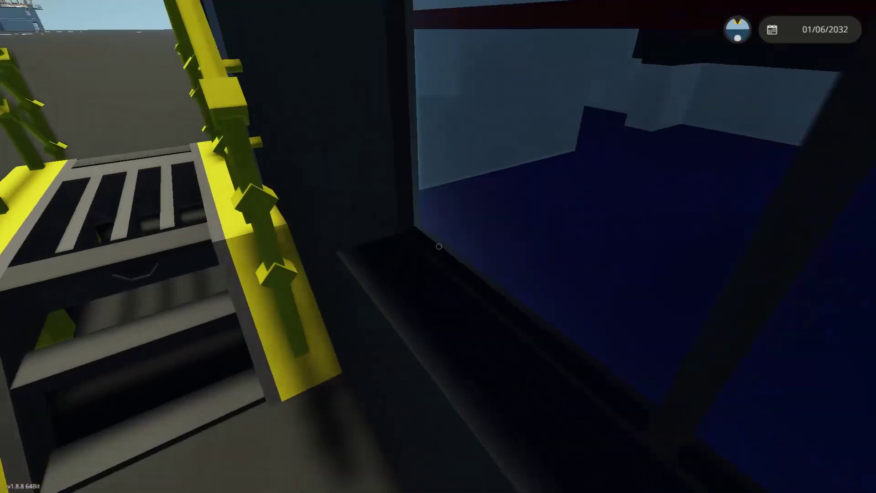
key(e)
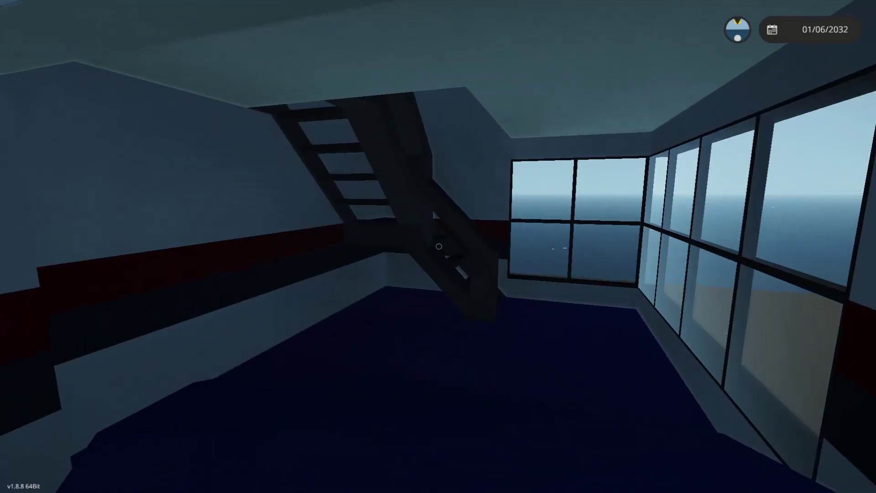
key(w)
key(w)
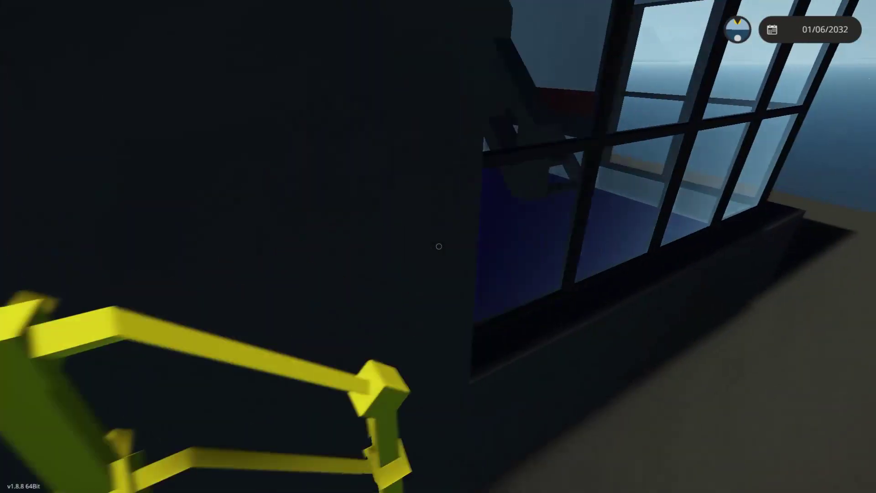
Step back from the entrance and inspect the placed building's exterior from the front and the side.
key(s)
key(s)
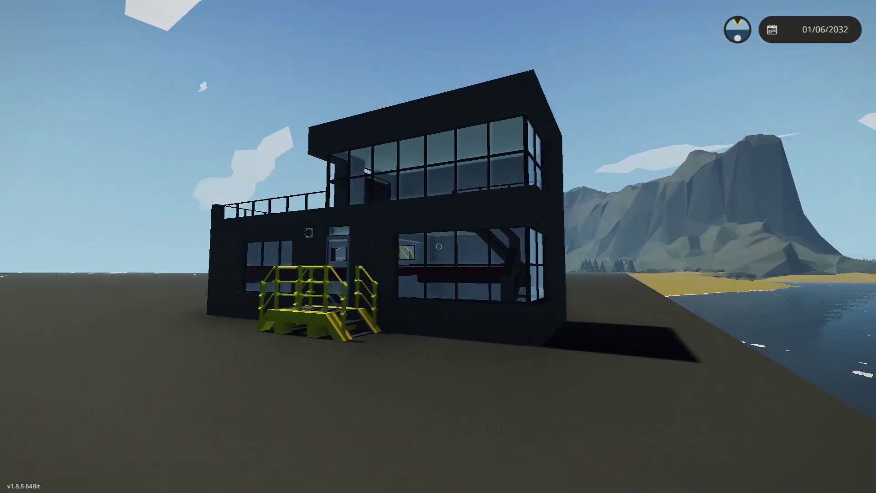
scroll(438, 246, up, 2)
key(w)
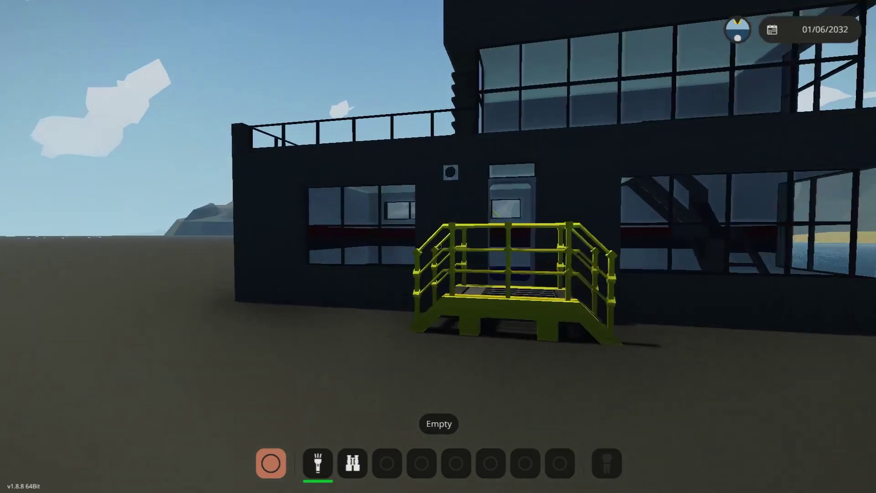
key(s)
key(s)
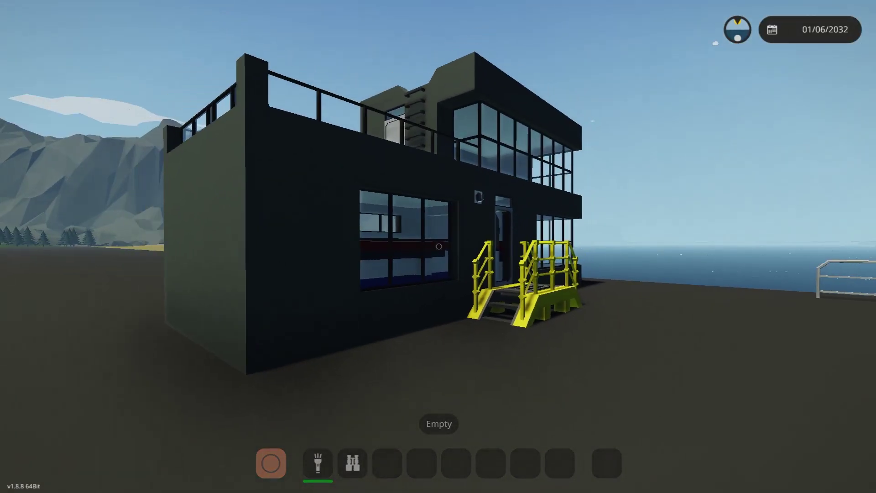
Move away from the building and examine its vehicle marker on the map from near and far.
key(m)
key(m)
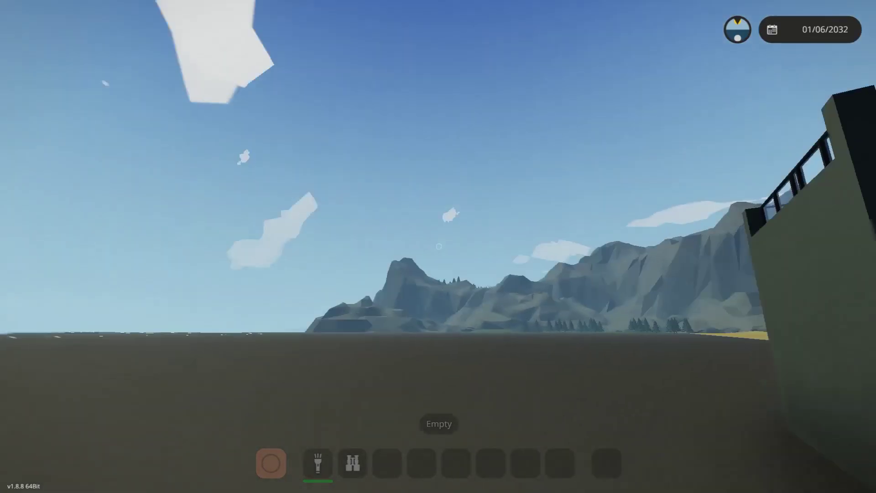
key(space)
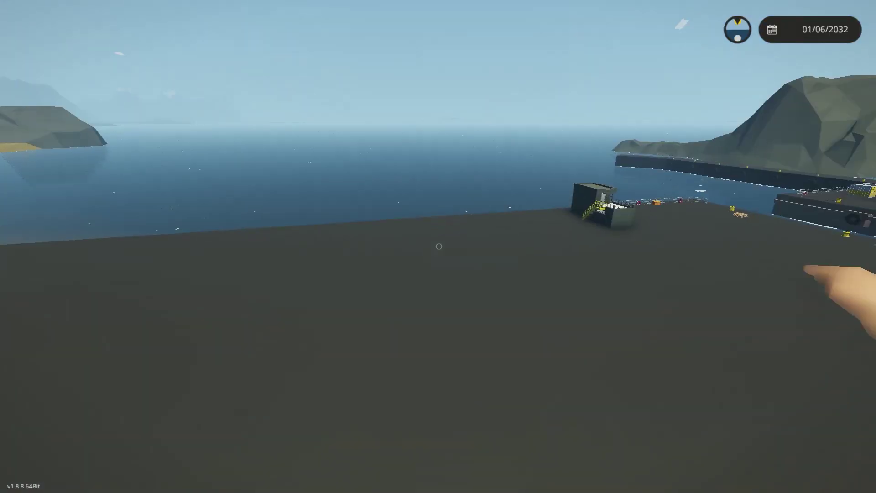
key(m)
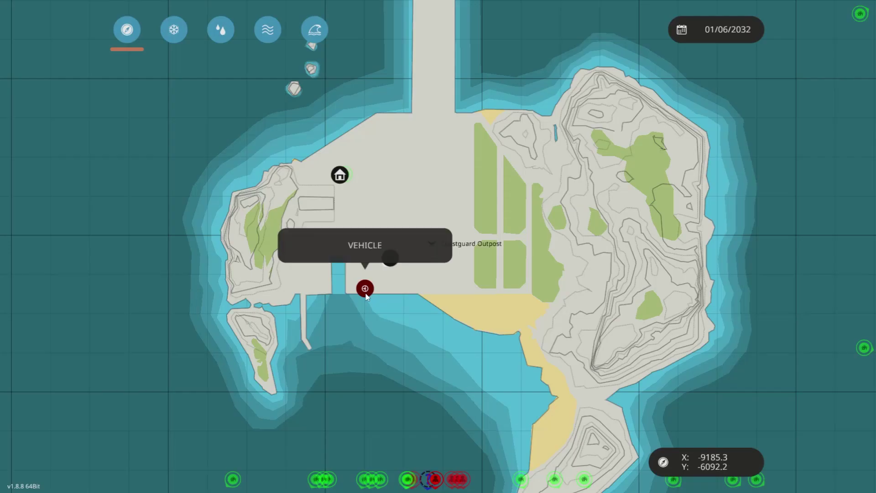
scroll(370, 296, up, 4)
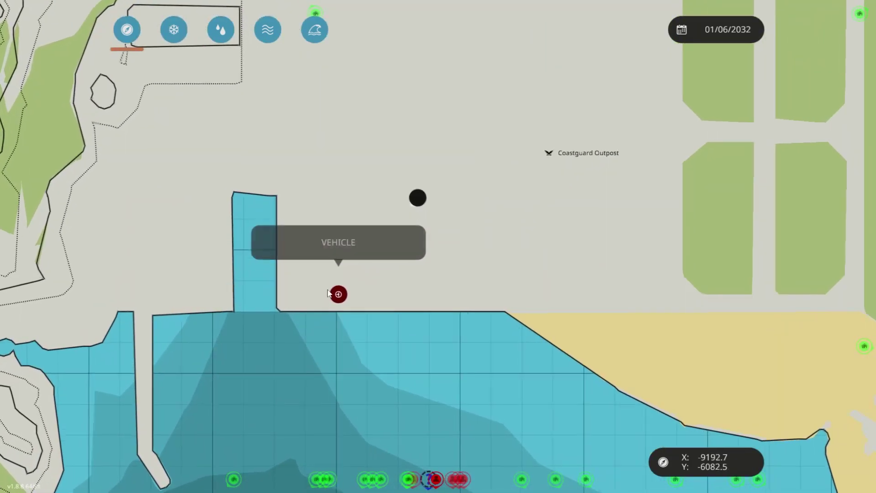
scroll(363, 294, down, 2)
scroll(361, 291, down, 3)
key(m)
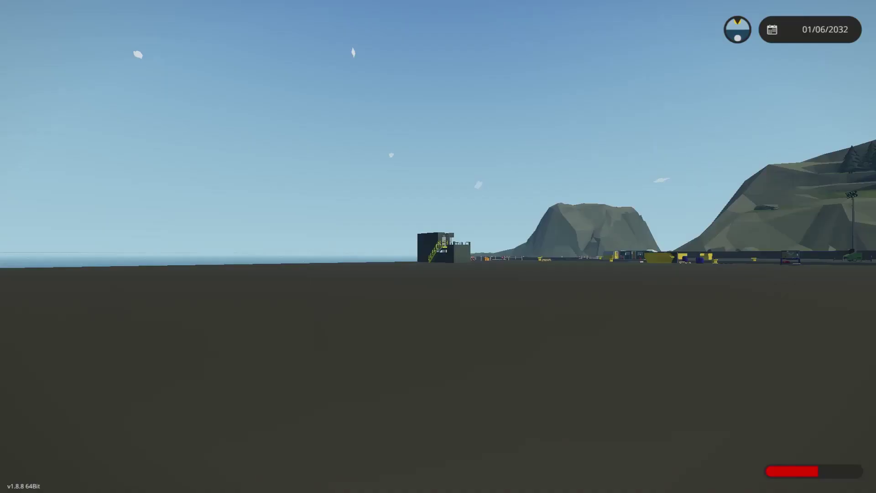
End the in-game test and return to the addon editor.
key(Escape)
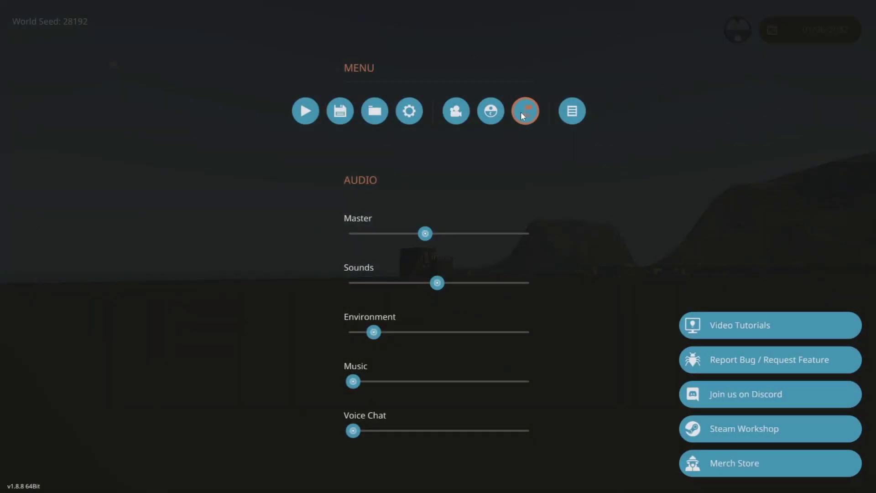
click(525, 109)
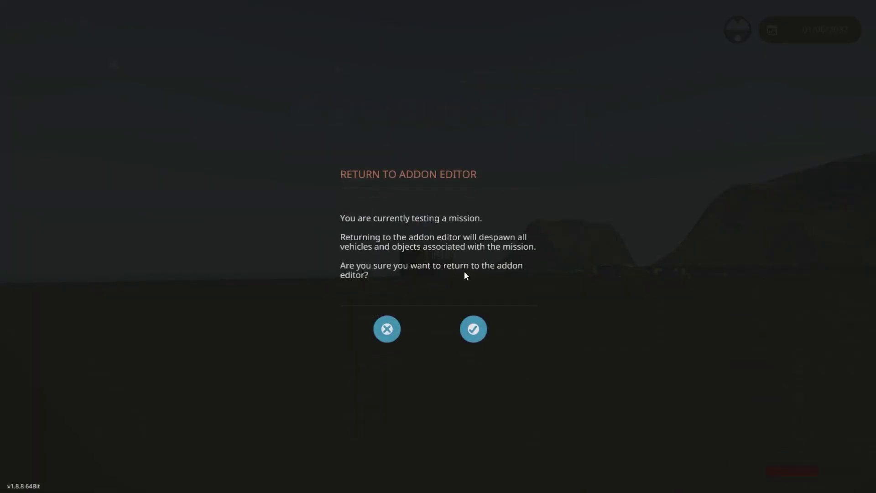
click(474, 332)
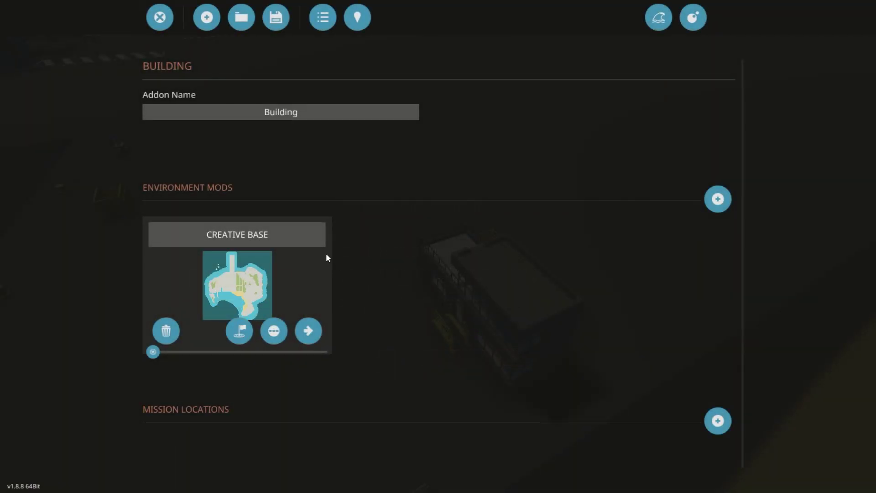
Open the Creative Base environment mod, select the building to view it within its surroundings, and deselect it.
click(313, 326)
click(467, 324)
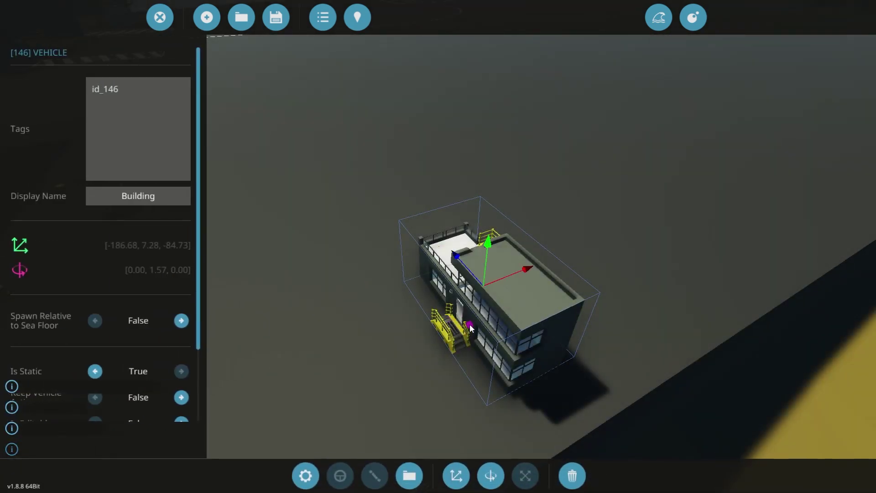
scroll(544, 306, down, 10)
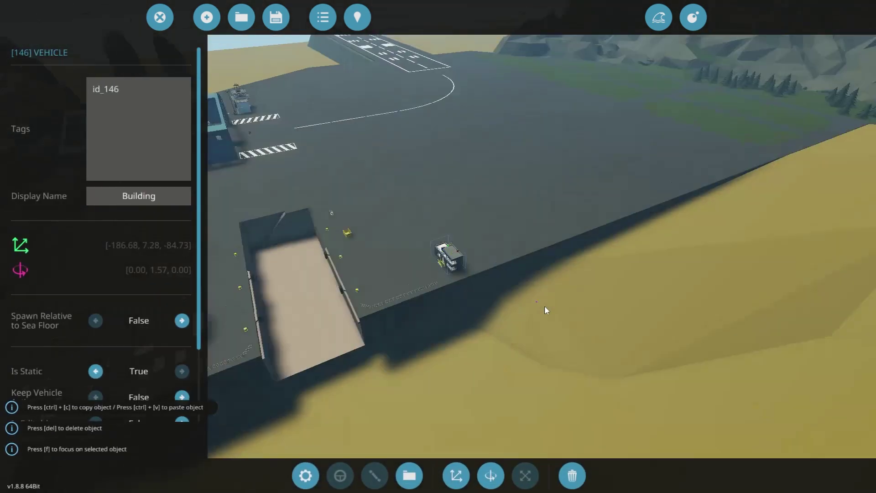
scroll(486, 289, up, 5)
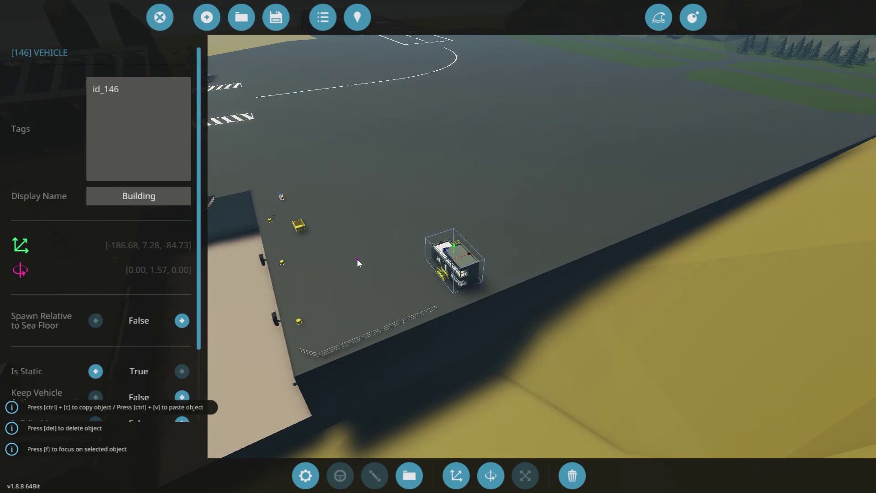
click(381, 253)
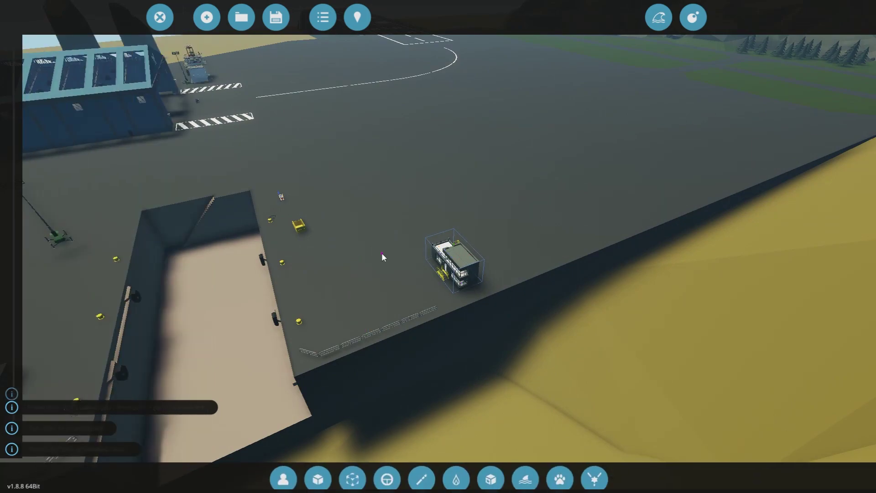
Exit the addon editor from the addon overview and reopen it from the in-game menu.
click(358, 16)
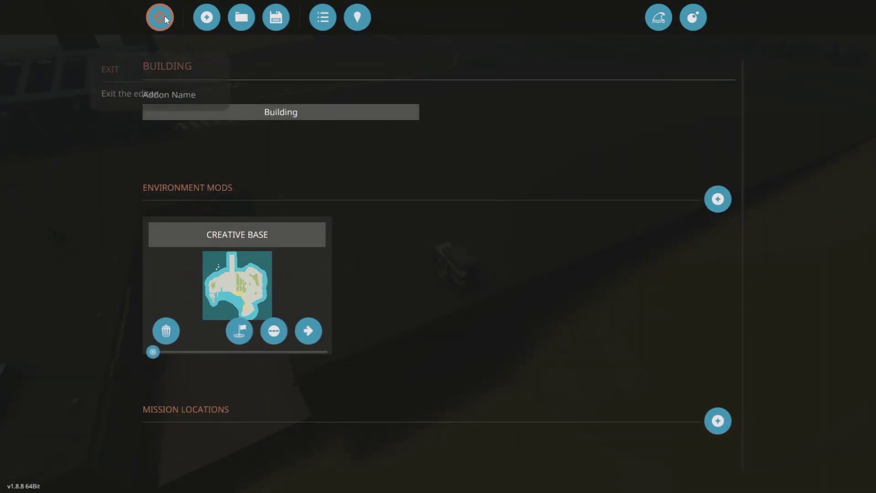
click(162, 19)
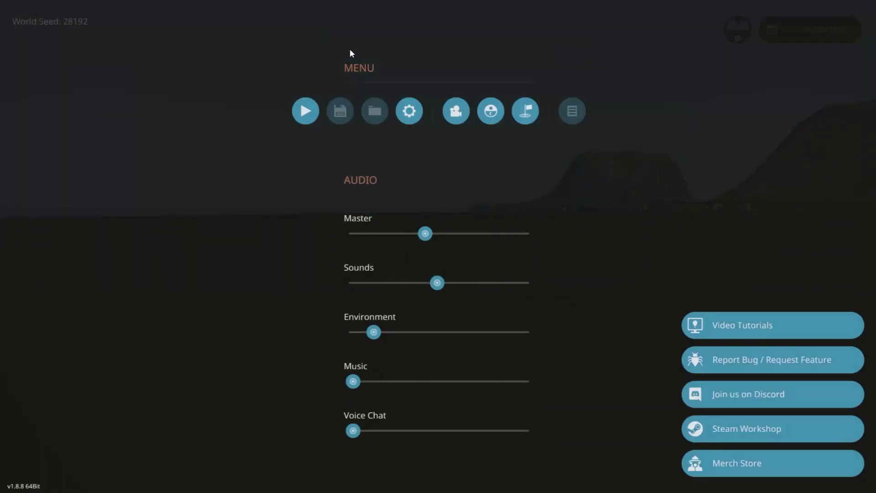
click(490, 110)
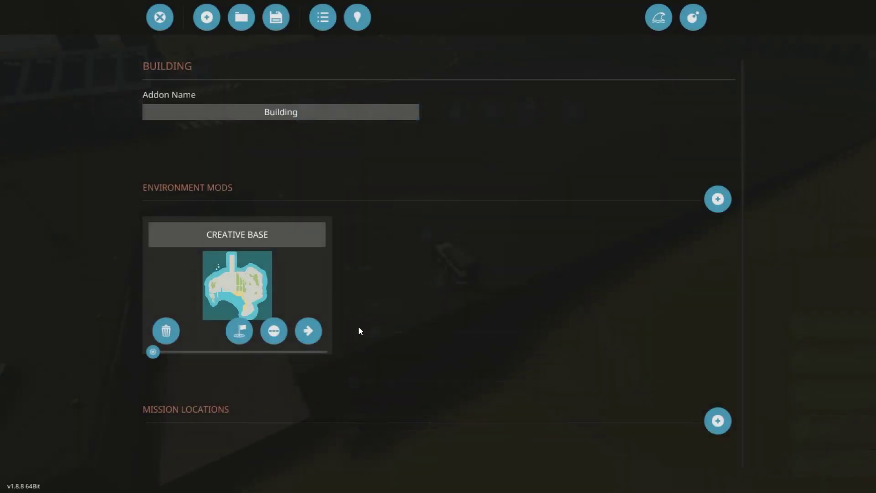
Run the Creative Base environment mod test once more and return to the addon editor.
click(237, 332)
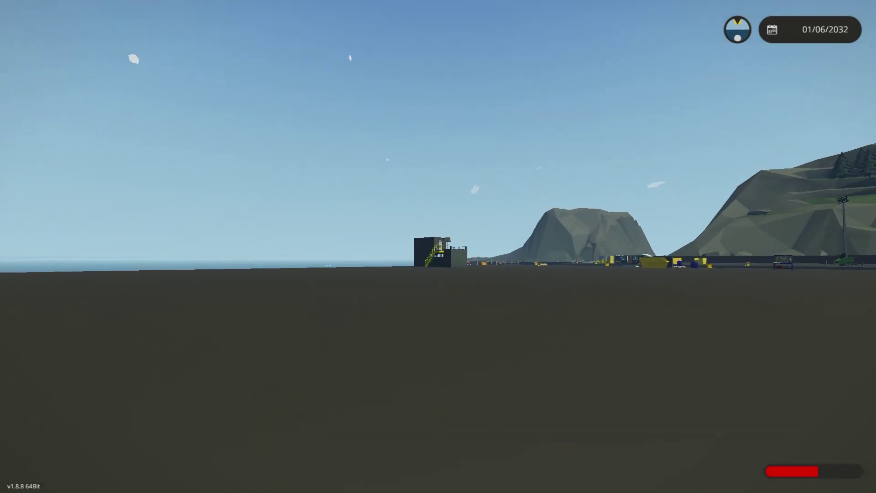
key(Escape)
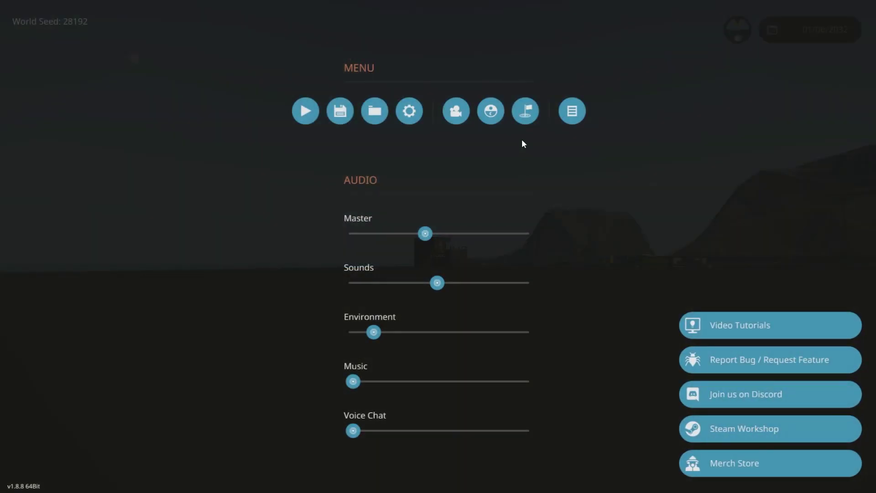
click(526, 117)
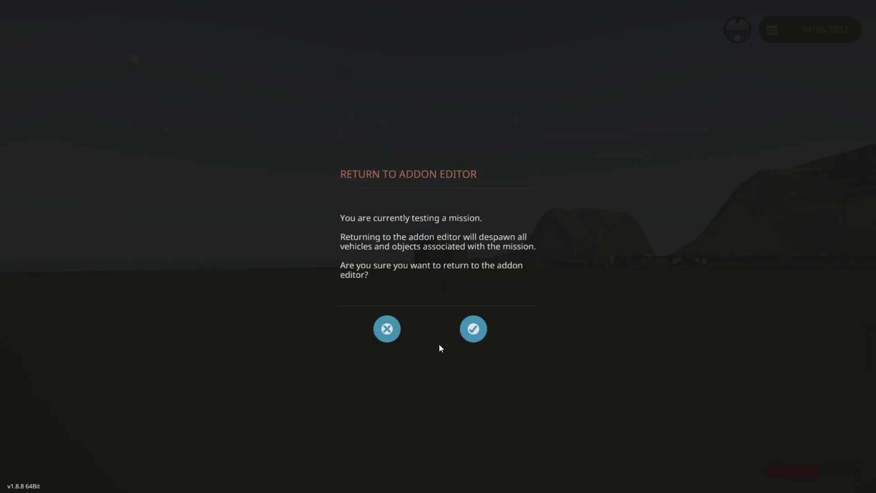
click(476, 339)
Save the addon as a new entry among the saved addons under the name Building.
click(315, 110)
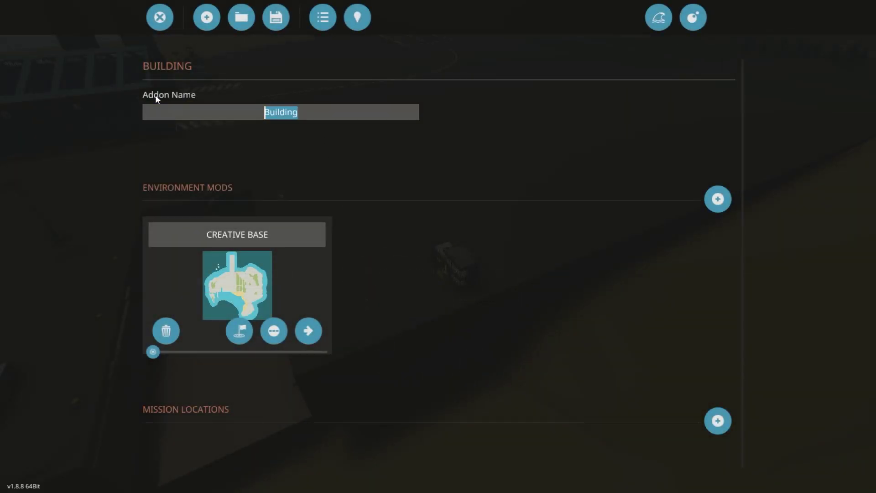
click(274, 20)
click(196, 33)
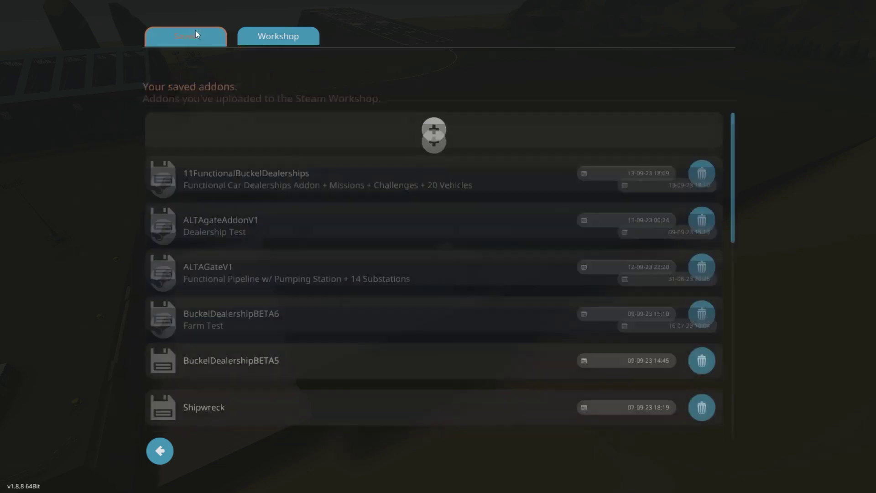
click(427, 117)
text(Building)
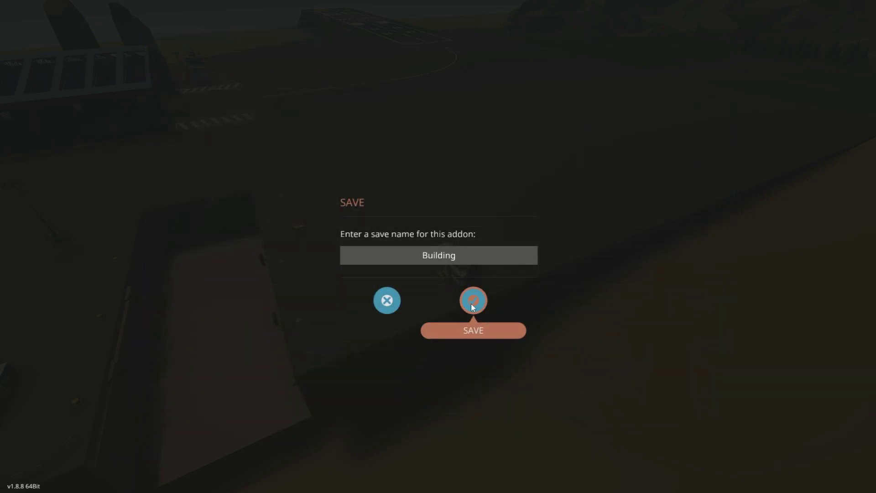
click(472, 301)
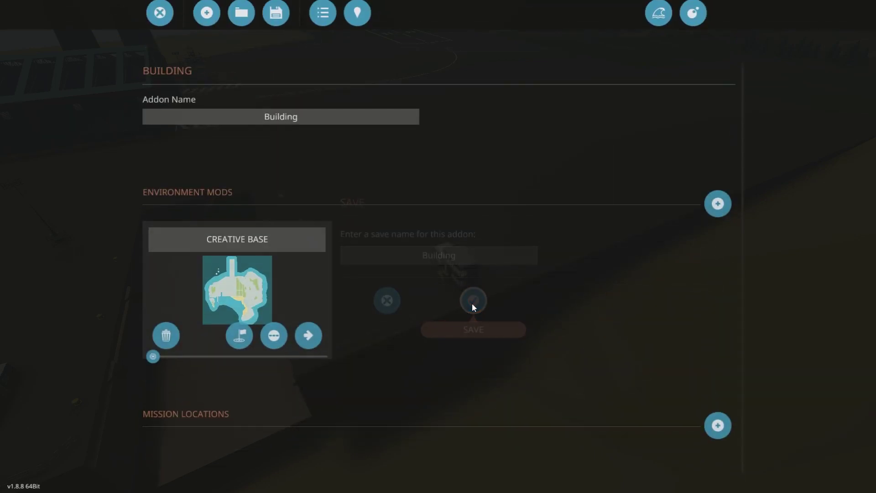
Leave the addon editor for the main menu and set up a new game in Custom mode.
click(159, 18)
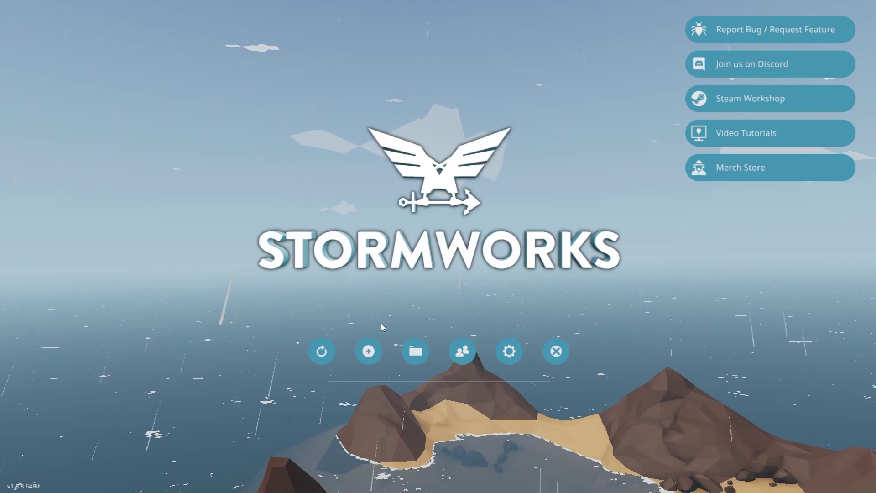
click(370, 357)
click(219, 135)
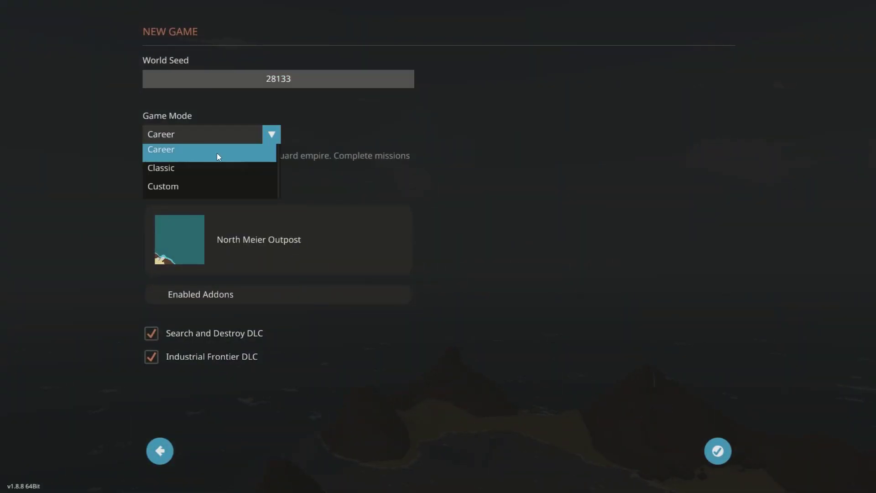
click(196, 188)
Enable the saved Building addon for the new game and return to the game settings.
click(216, 299)
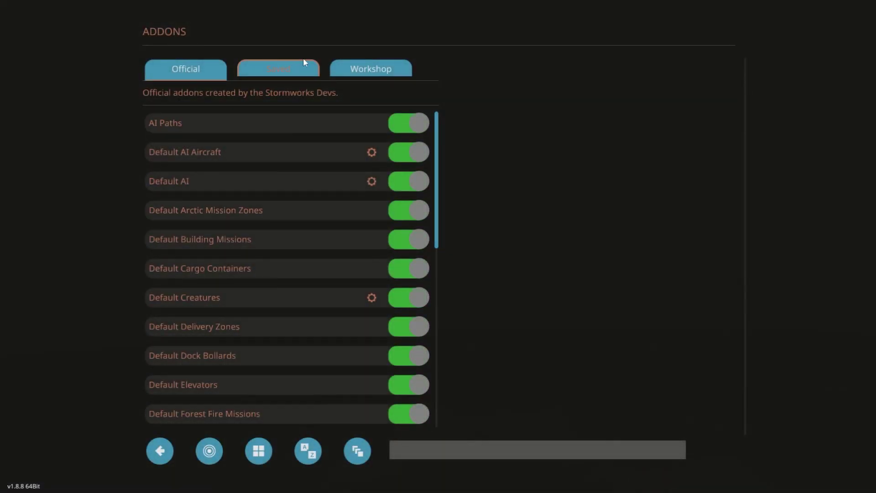
click(304, 77)
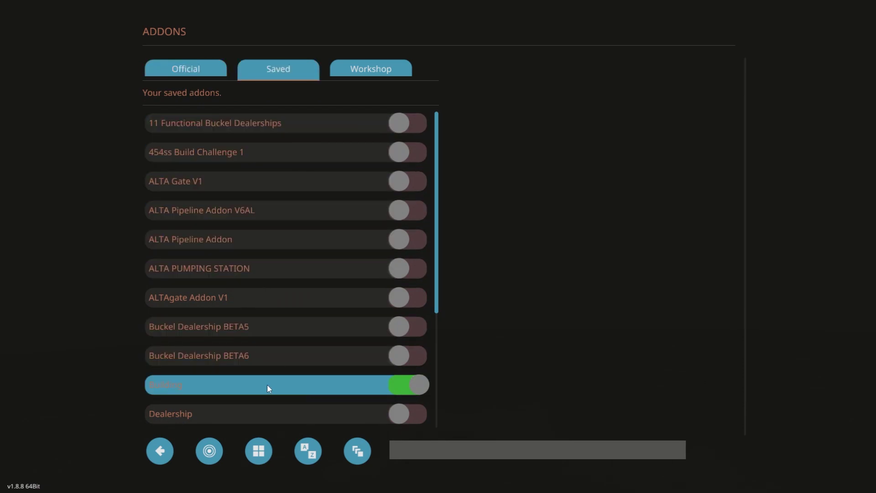
click(167, 448)
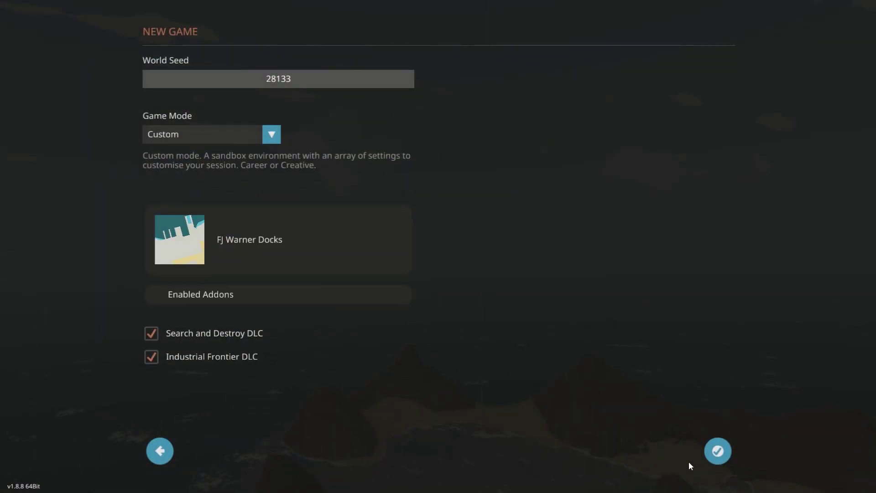
Disable the official DLC Weapons AI addon for the new game and return to the game settings.
click(292, 297)
click(182, 73)
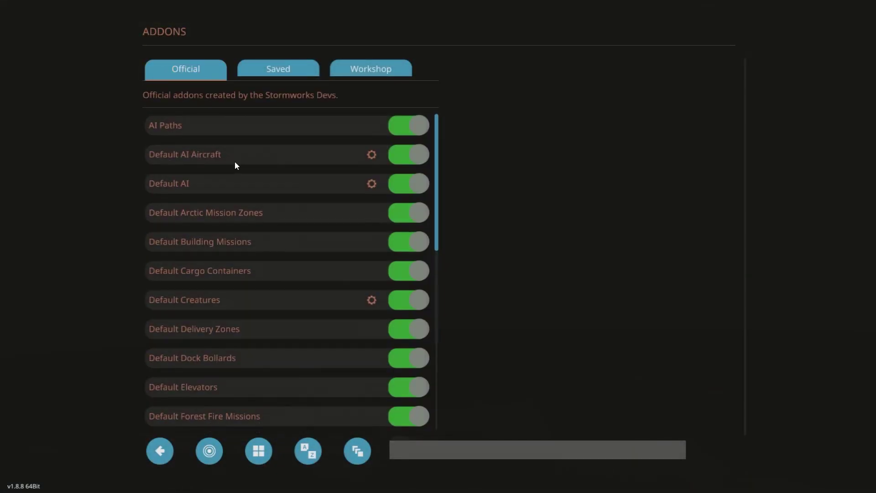
scroll(315, 283, down, 7)
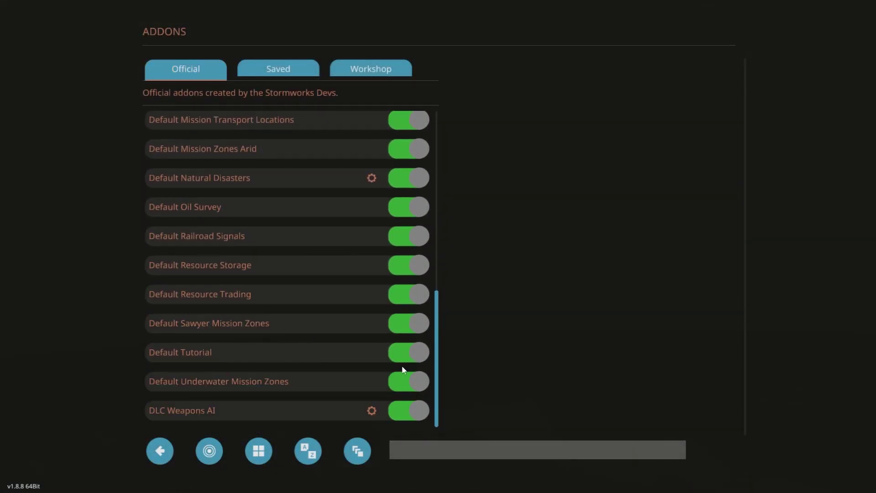
click(421, 413)
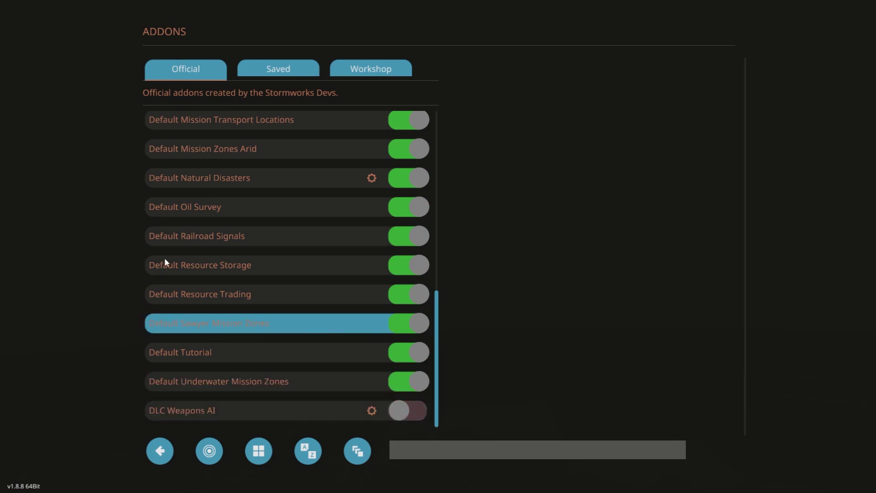
click(160, 451)
Start the new custom game, check the map, and open the in-game menu.
click(716, 452)
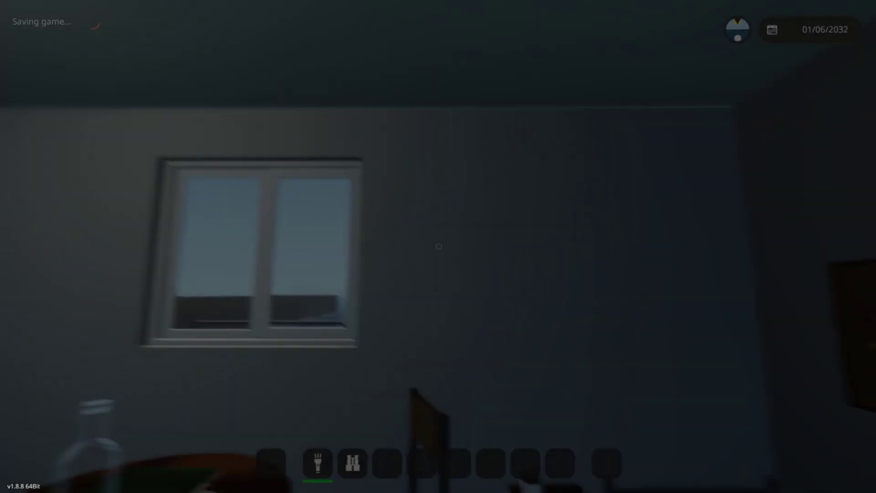
key(m)
key(m)
key(Escape)
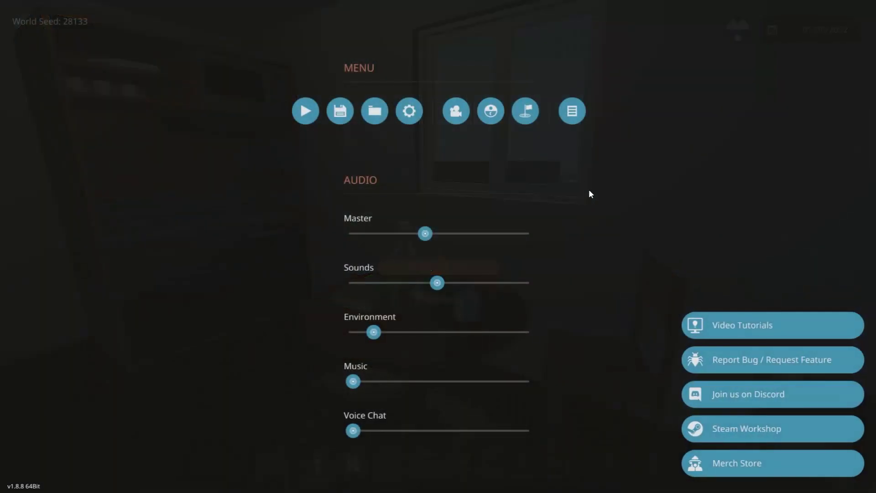
Unlock all base locations in the custom game options and bring up the map.
click(491, 111)
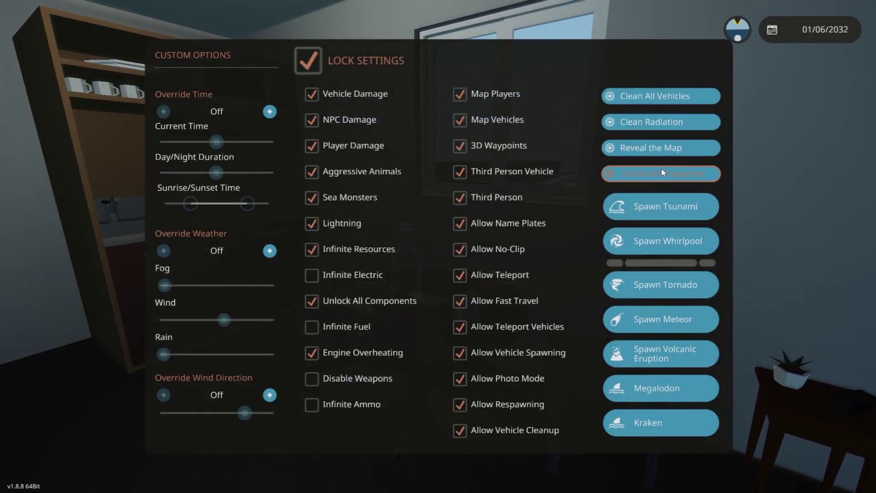
click(674, 180)
key(m)
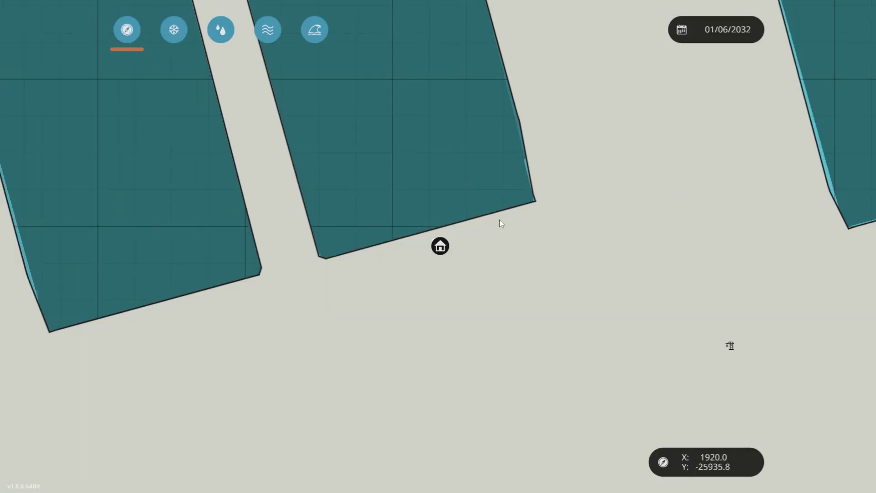
Fast travel to the Creative Base island and teleport on the map to the area of the addon building.
scroll(503, 227, down, 10)
click(538, 288)
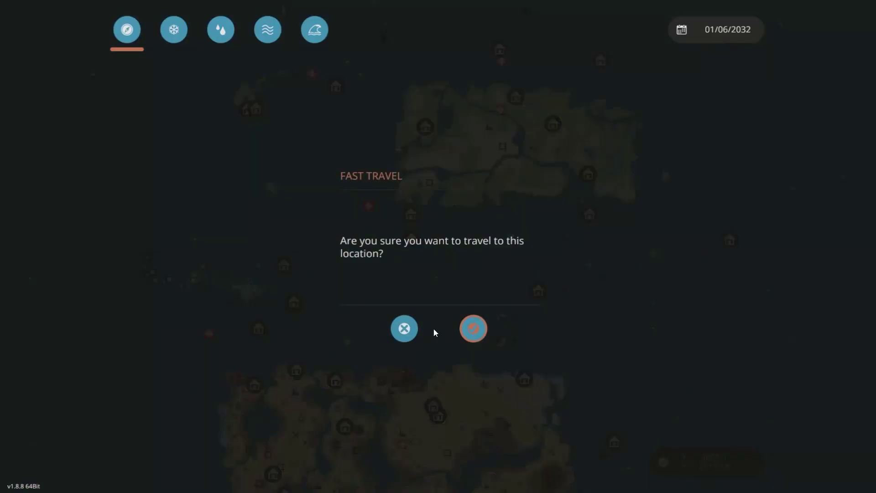
click(473, 328)
scroll(313, 318, up, 10)
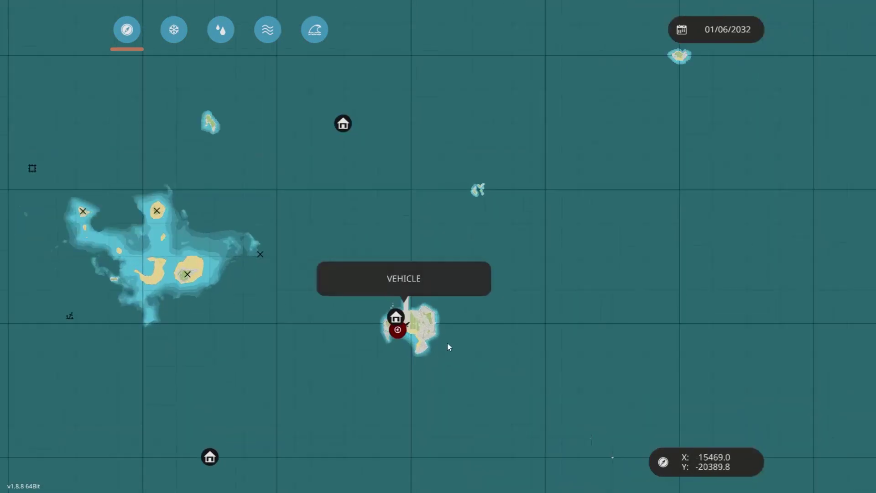
scroll(413, 255, up, 4)
right_click(413, 253)
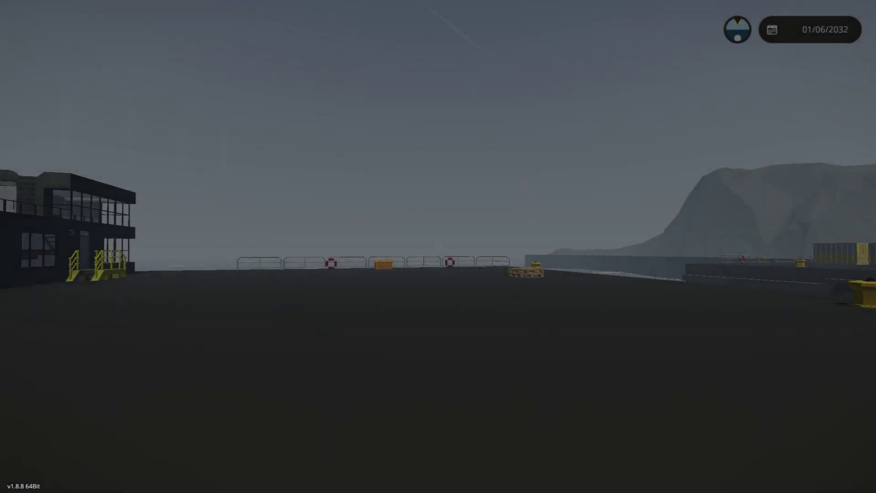
Walk up to the static building on the Creative Base and inspect its exterior from several sides.
key(w)
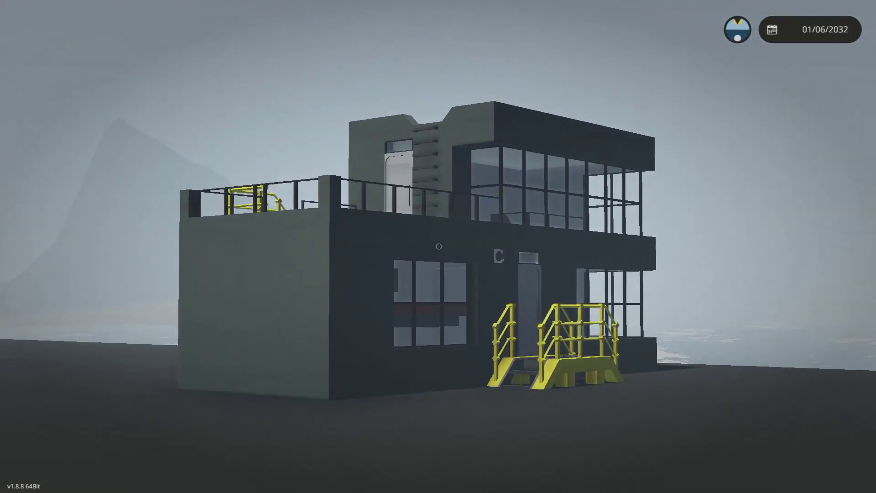
key(w)
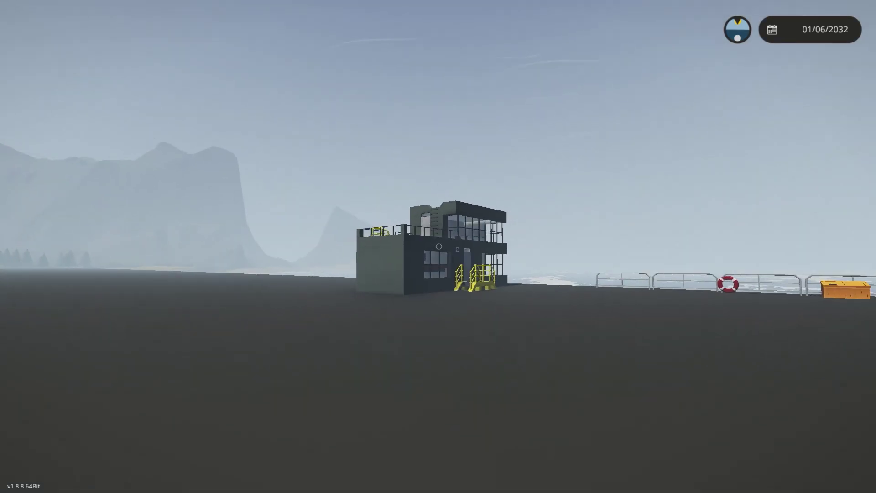
key(Escape)
key(Escape)
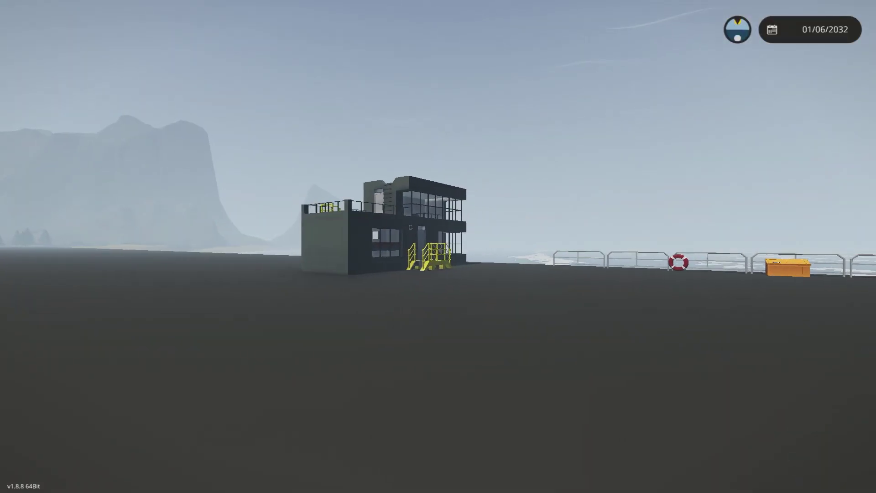
key(w)
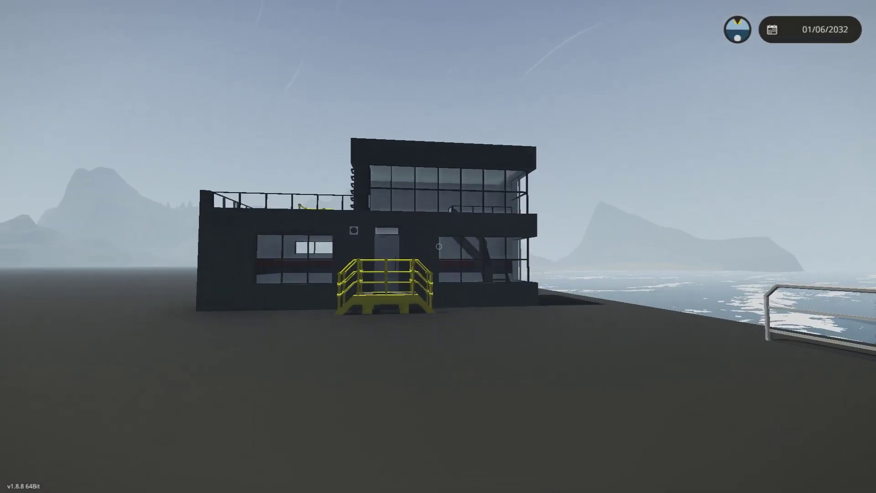
key(w)
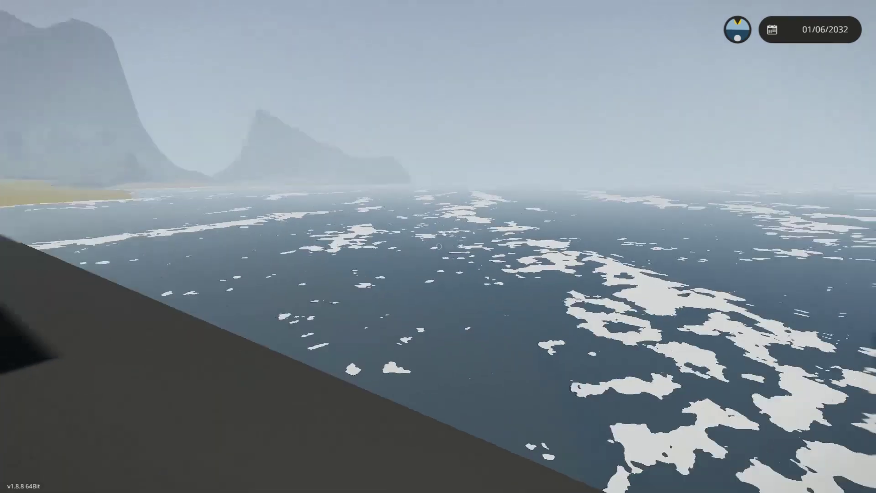
key(s)
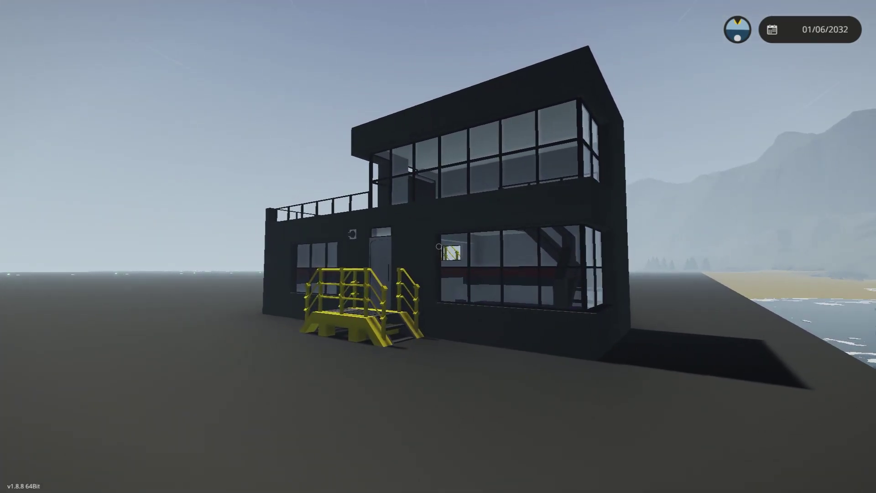
Load the saved Building addon in the Addon Editor, view its Lua script, and return to the game.
key(Escape)
click(538, 116)
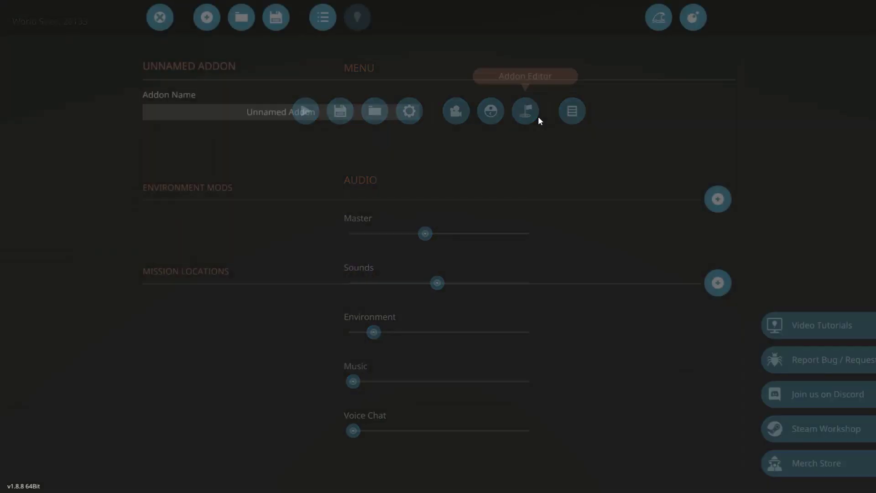
click(250, 24)
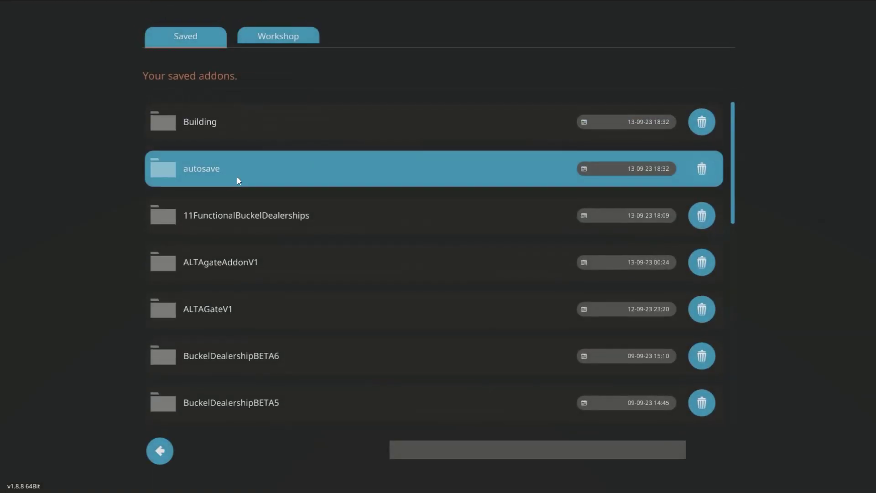
click(239, 129)
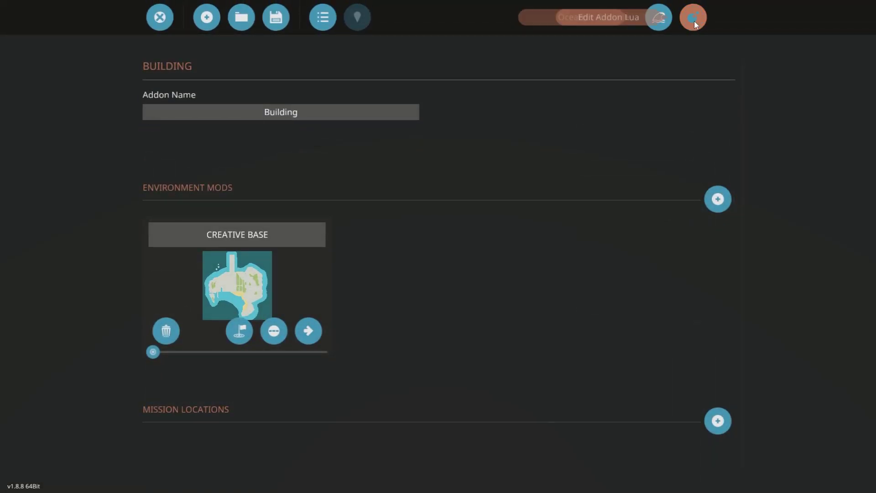
click(693, 19)
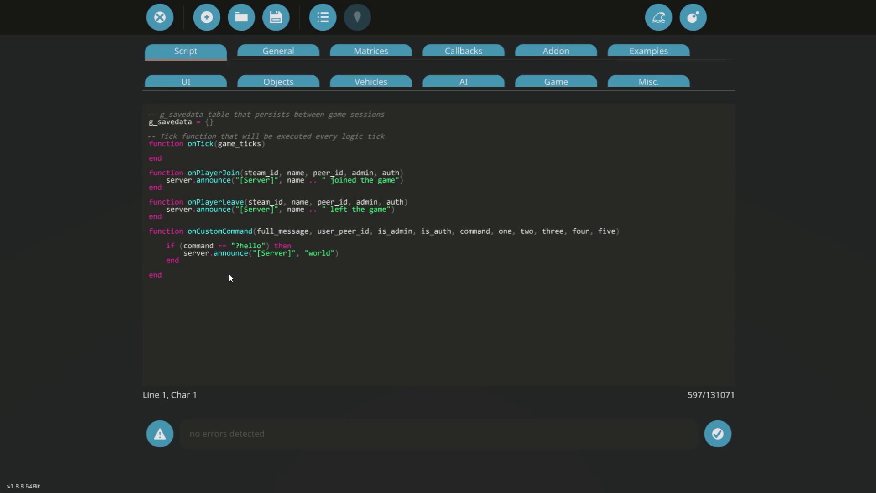
click(165, 28)
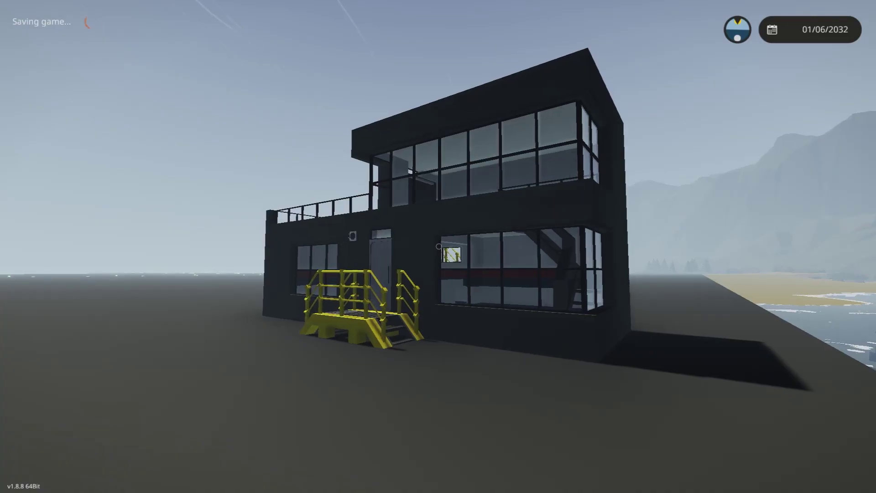
Enter photo mode in front of the building.
key(F2)
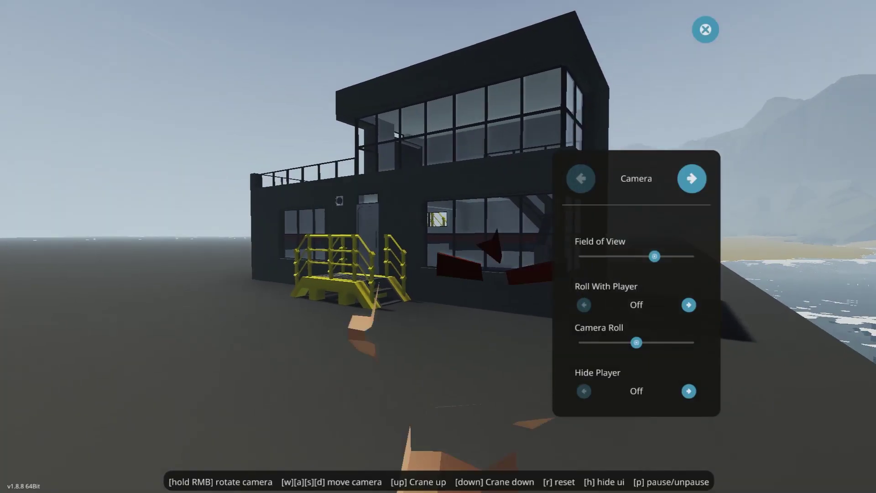